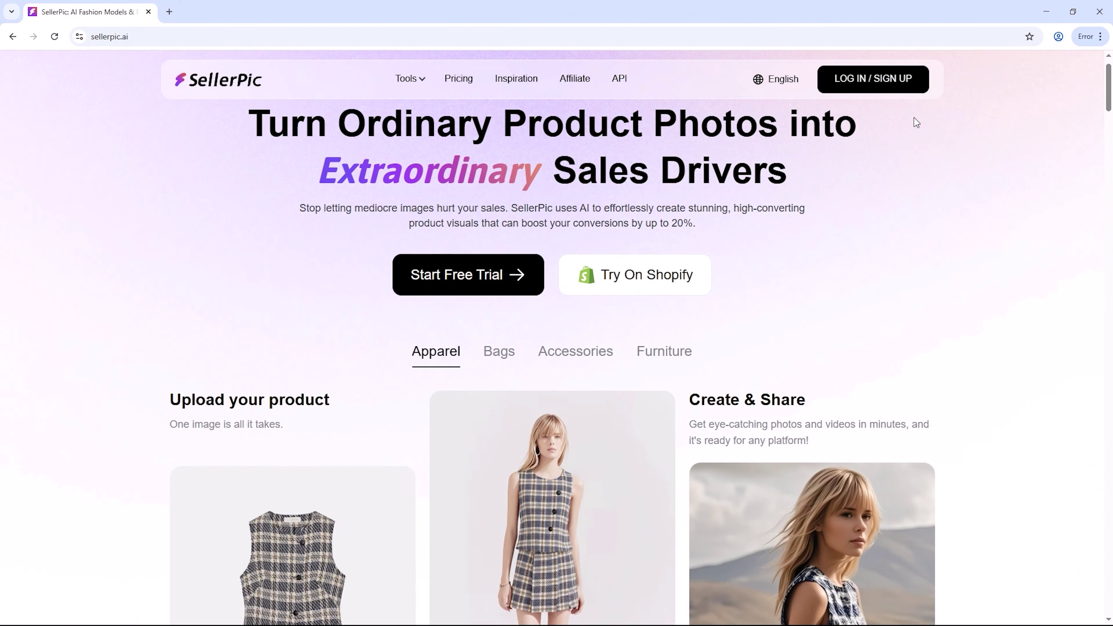
# Examine the SellerPic homepage's product examples, customer results, reviews and AI model image features.
pyautogui.scroll(-5, 916, 123)
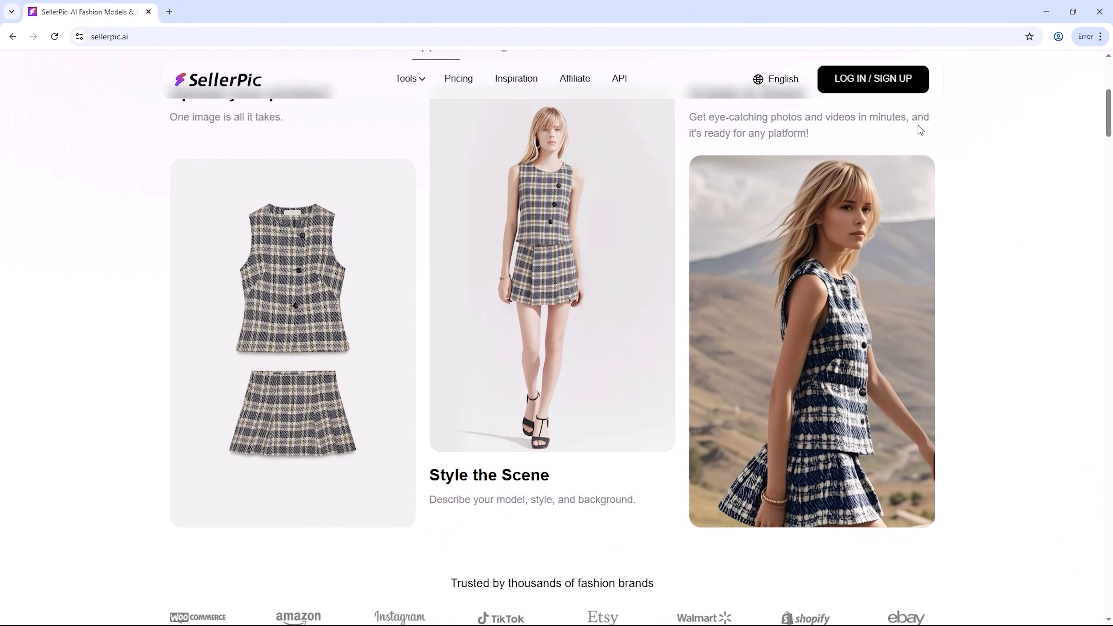
pyautogui.scroll(-3, 825, 313)
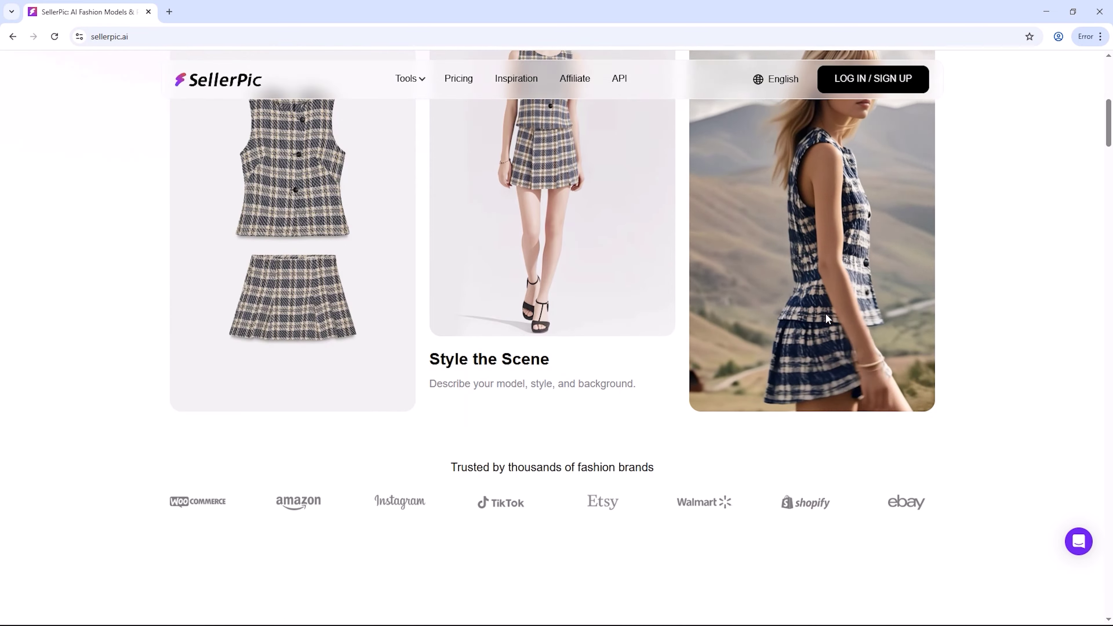
pyautogui.scroll(3, 789, 311)
pyautogui.scroll(-10, 754, 312)
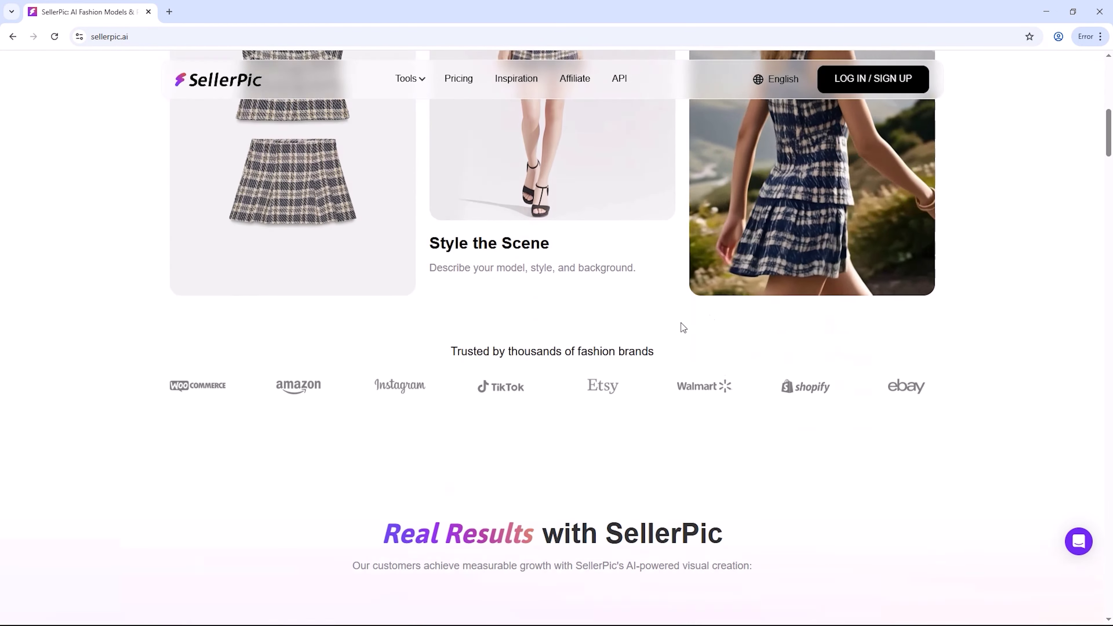
pyautogui.scroll(-1, 543, 279)
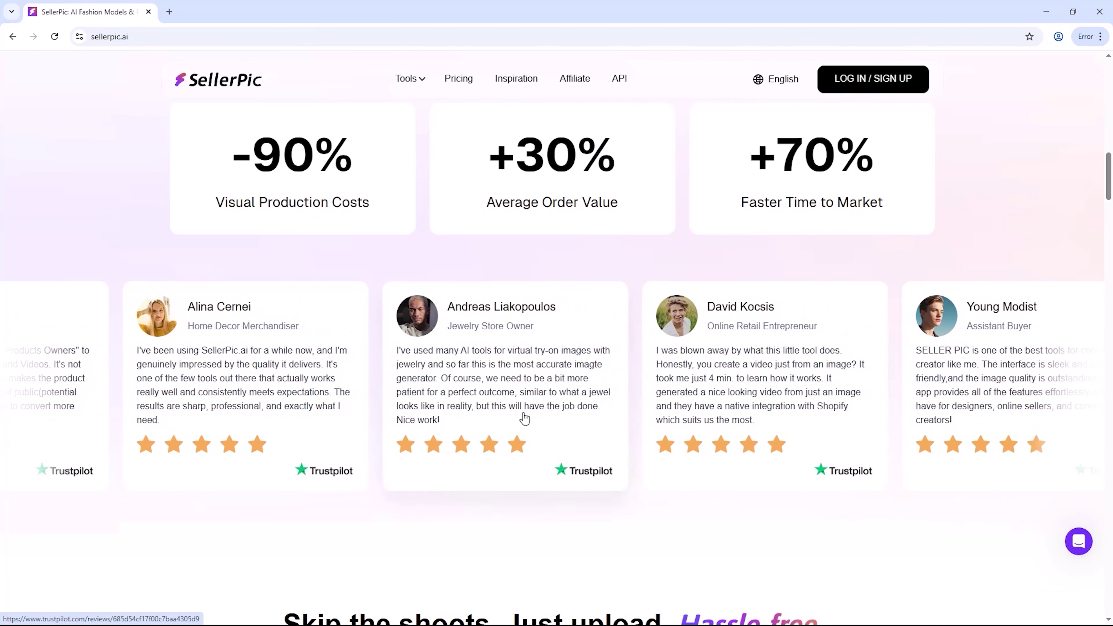
pyautogui.scroll(-7, 581, 328)
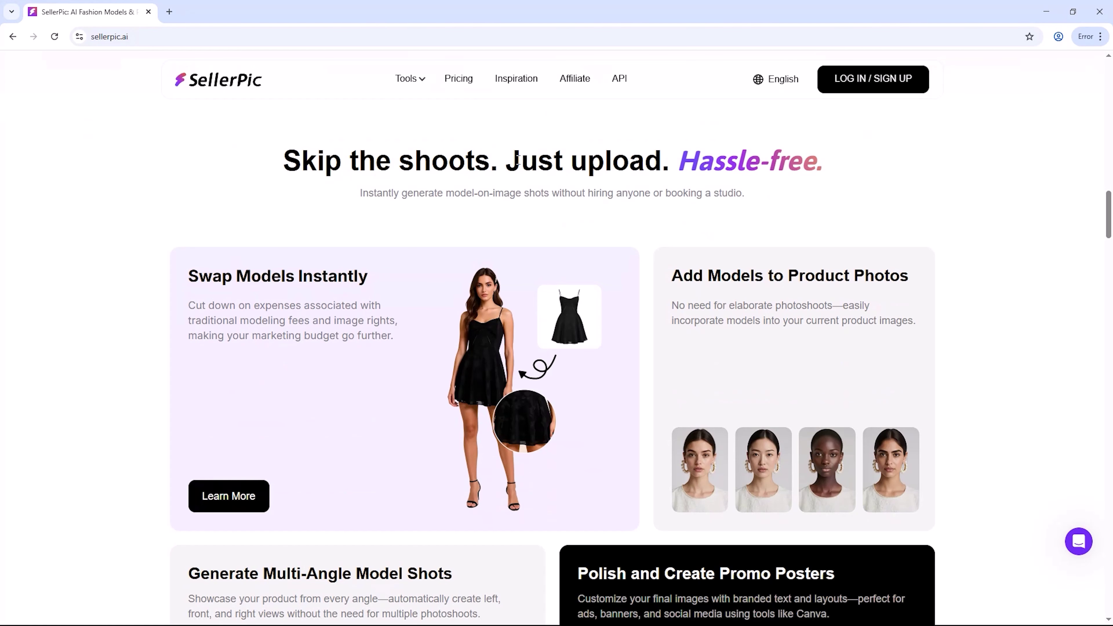
pyautogui.moveTo(715, 159); pyautogui.dragTo(834, 158)
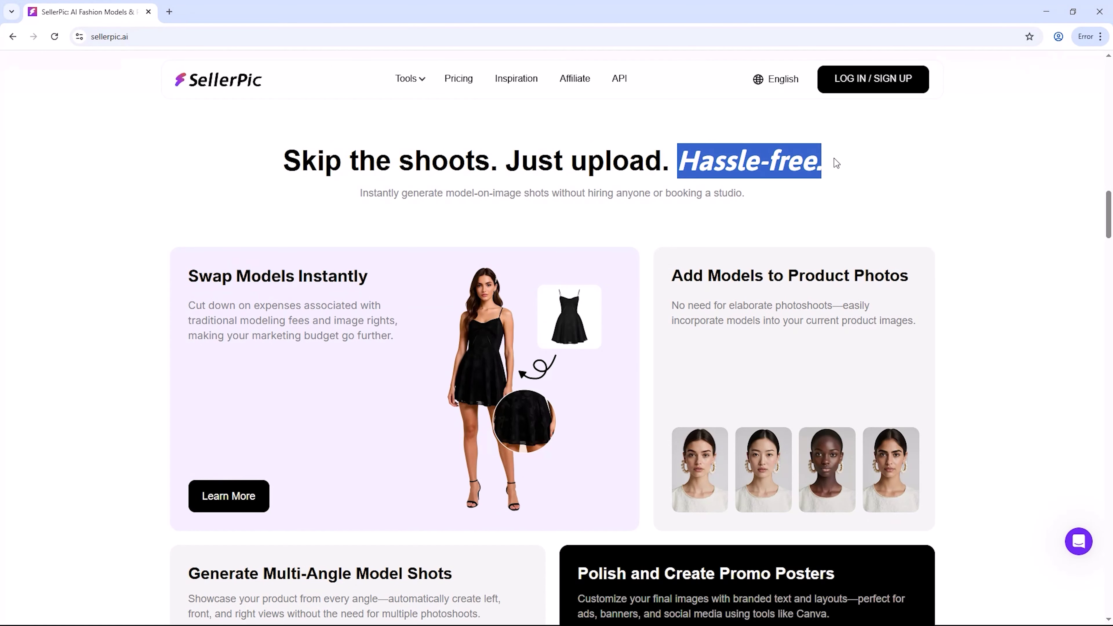
pyautogui.click(815, 213)
pyautogui.scroll(-6, 701, 245)
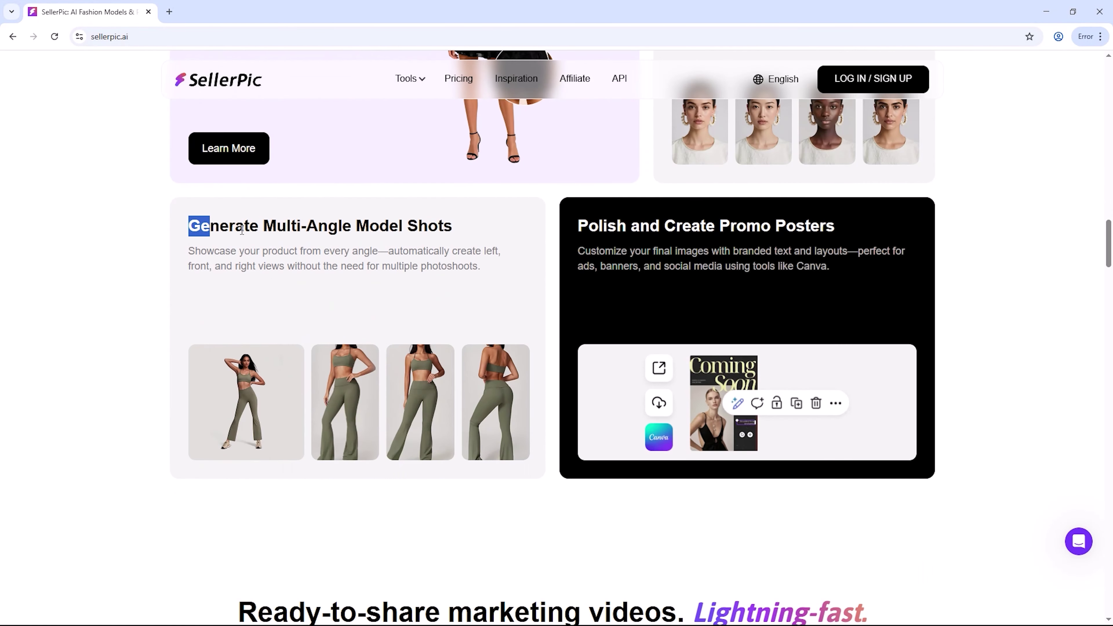
pyautogui.moveTo(242, 230); pyautogui.dragTo(470, 230)
pyautogui.click(585, 226)
pyautogui.moveTo(635, 222); pyautogui.dragTo(855, 221)
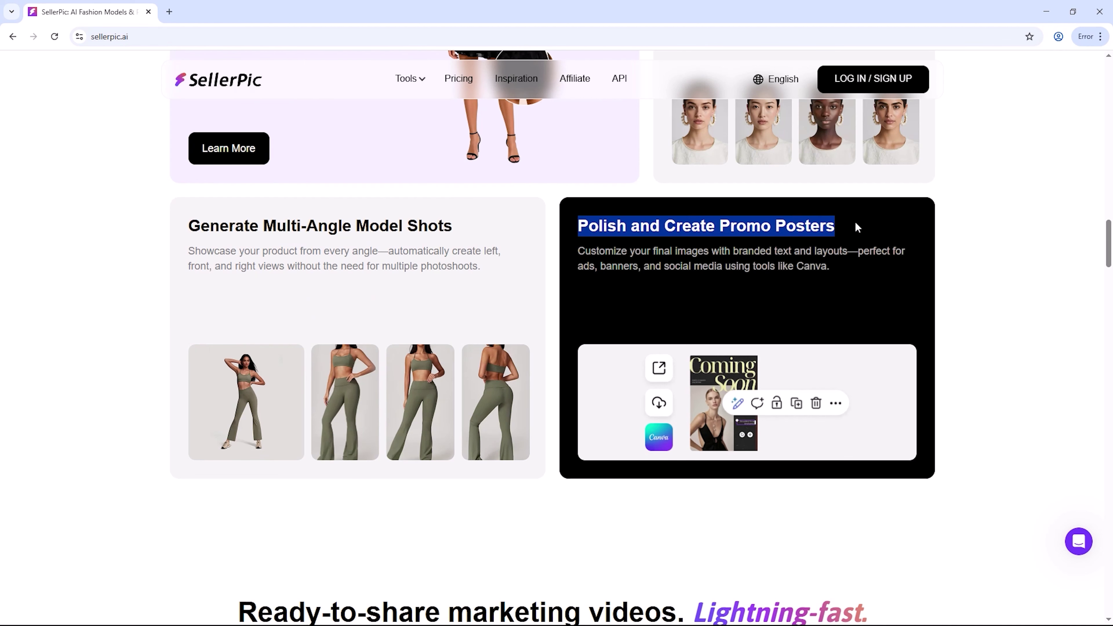
pyautogui.scroll(-5, 841, 230)
pyautogui.click(843, 215)
# Examine the marketing video features, including voiceover lip sync and one-click export to social media platforms.
pyautogui.scroll(-11, 813, 240)
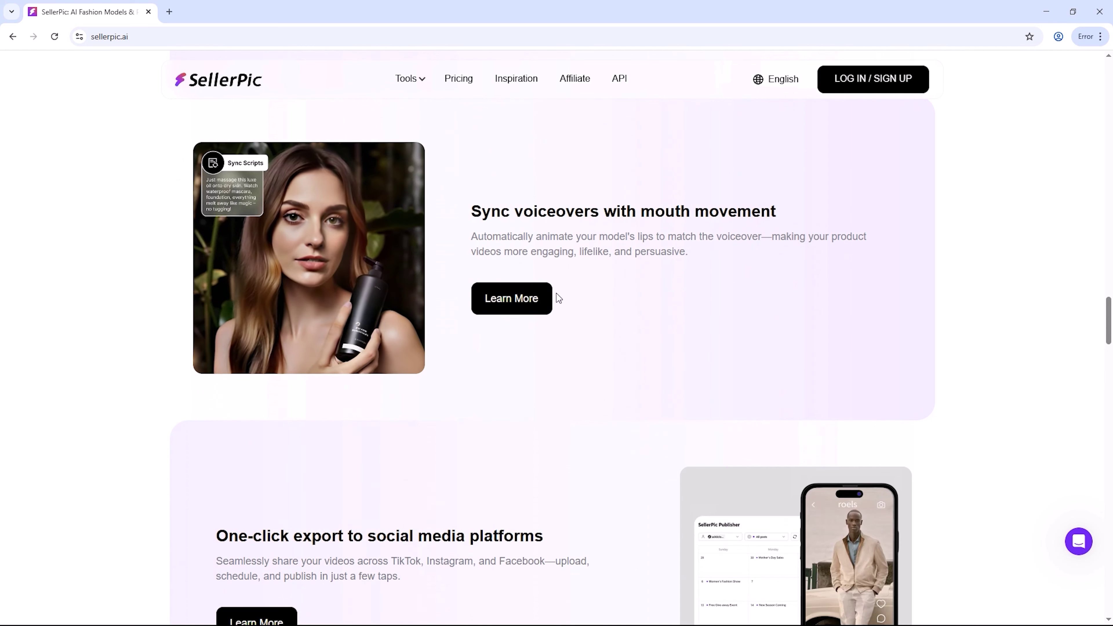
pyautogui.moveTo(516, 213); pyautogui.dragTo(775, 209)
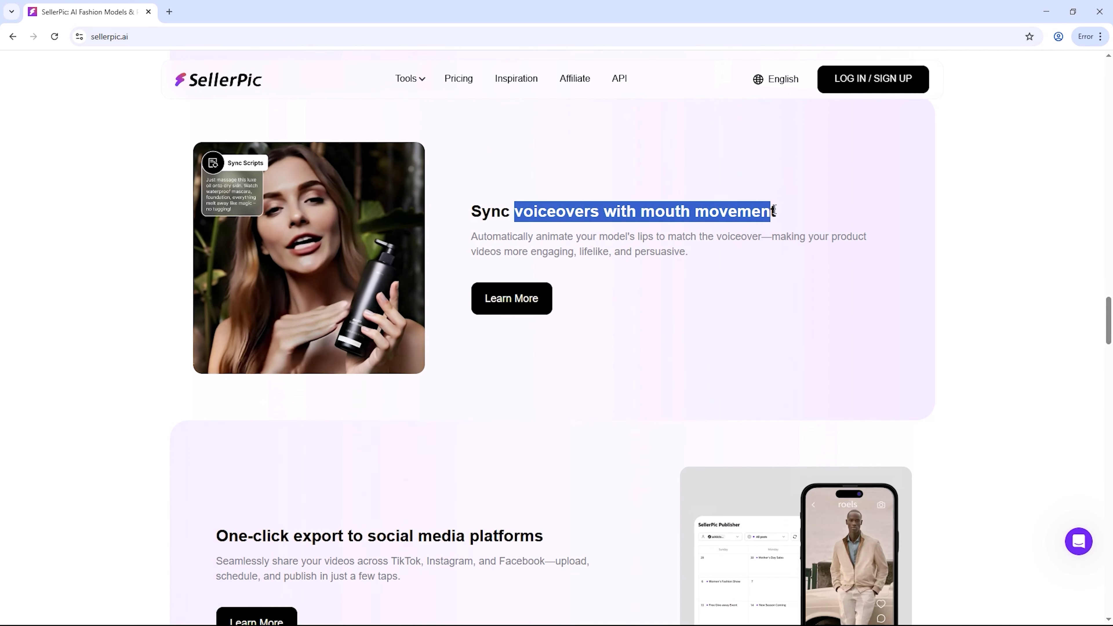
pyautogui.click(790, 213)
pyautogui.scroll(-5, 623, 223)
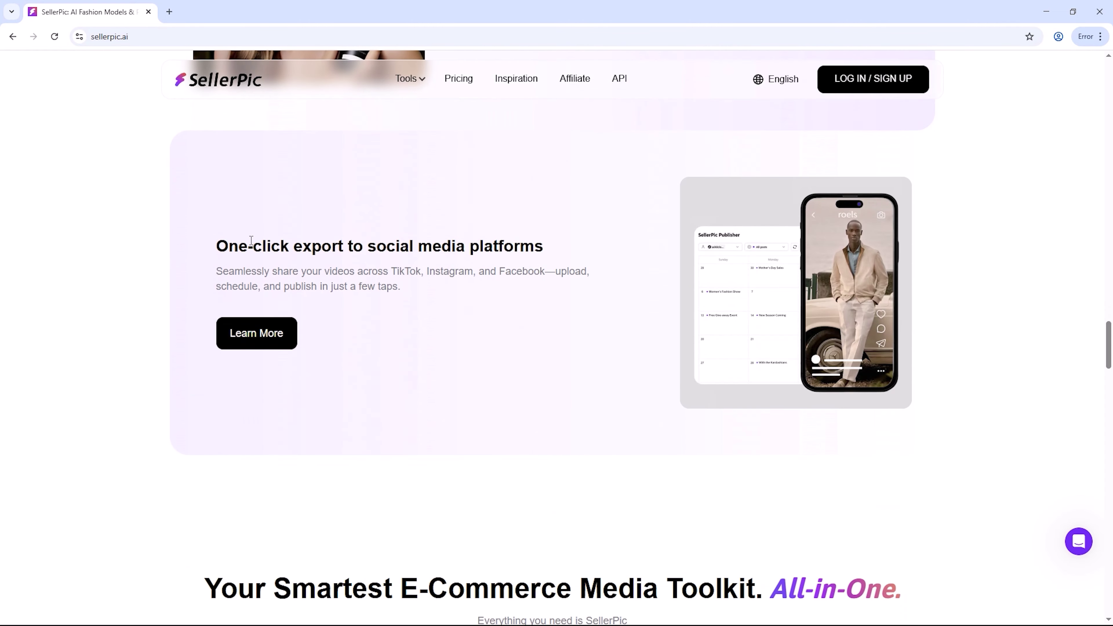
pyautogui.moveTo(251, 240); pyautogui.dragTo(385, 244)
pyautogui.click(601, 244)
pyautogui.scroll(-8, 626, 240)
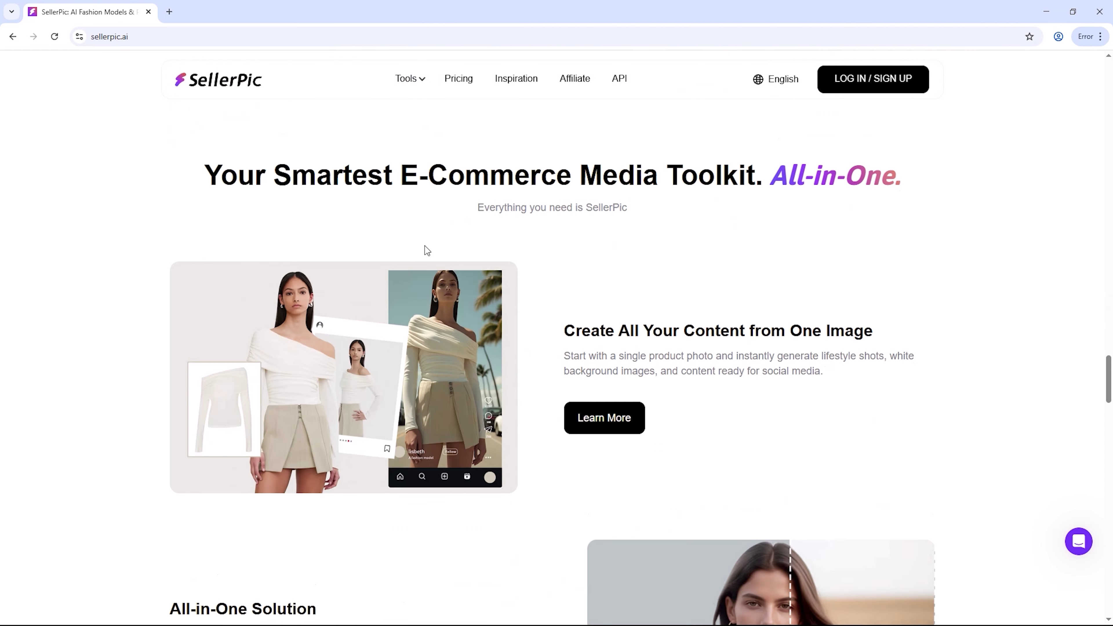
# Review the all-in-one media toolkit, the AI Toolkit tools and the frequently asked questions on the homepage.
pyautogui.scroll(-15, 621, 281)
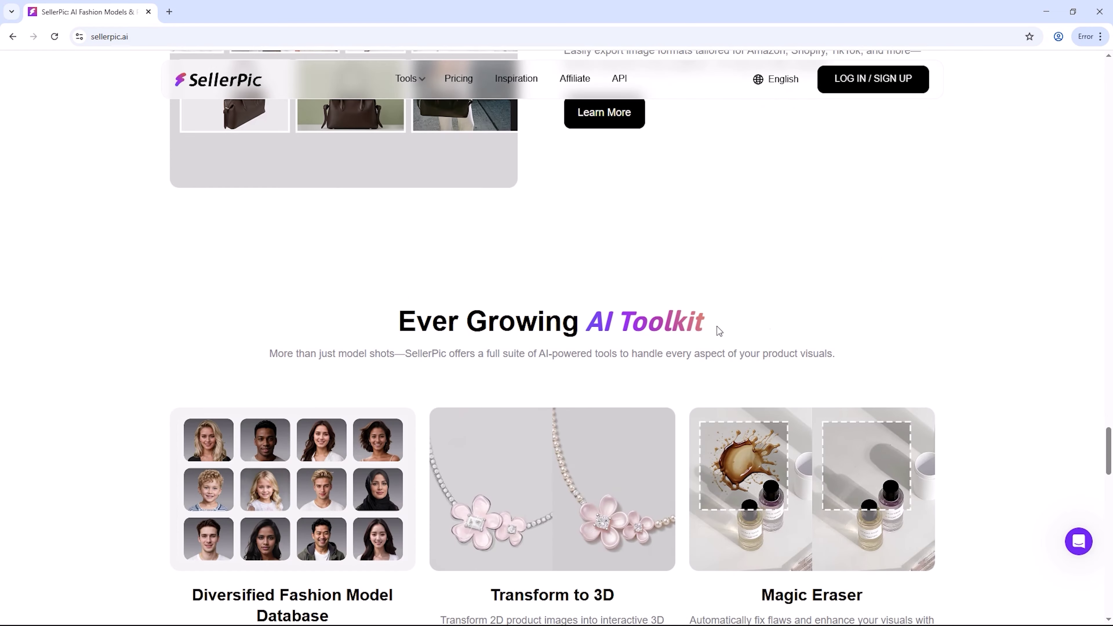
pyautogui.scroll(-4, 719, 331)
pyautogui.scroll(1, 744, 324)
pyautogui.scroll(-1, 775, 314)
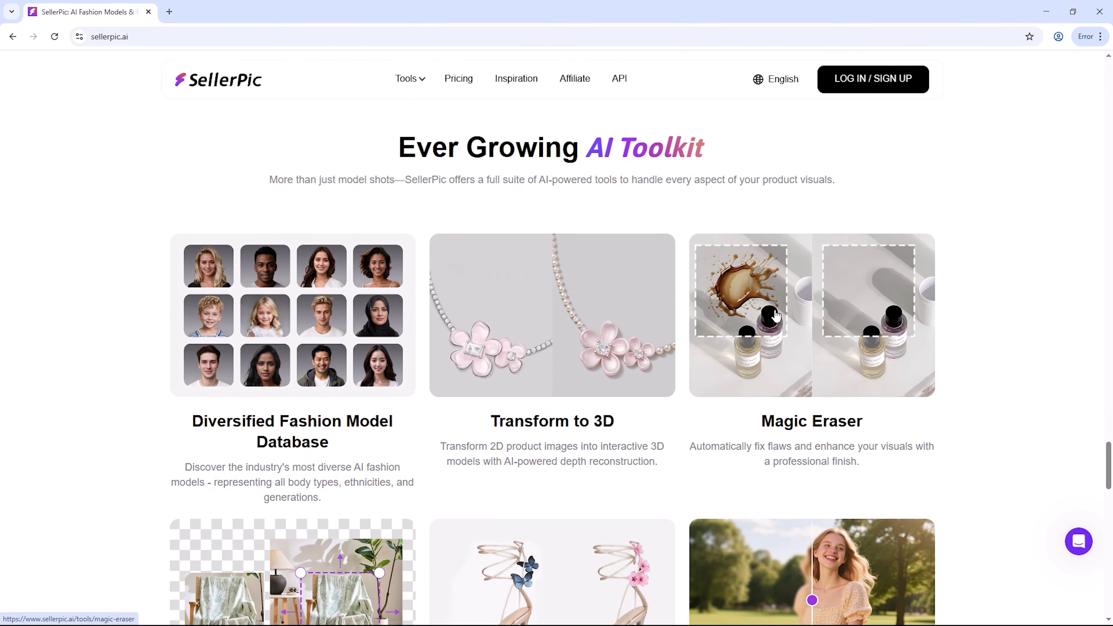
pyautogui.scroll(-5, 776, 315)
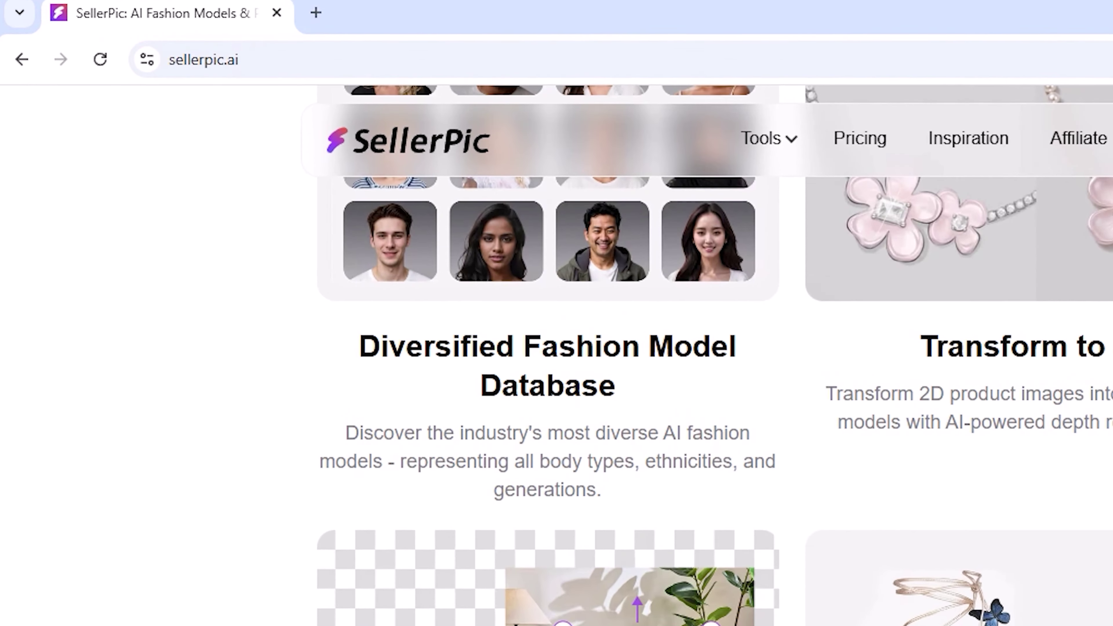
pyautogui.scroll(2, 714, 355)
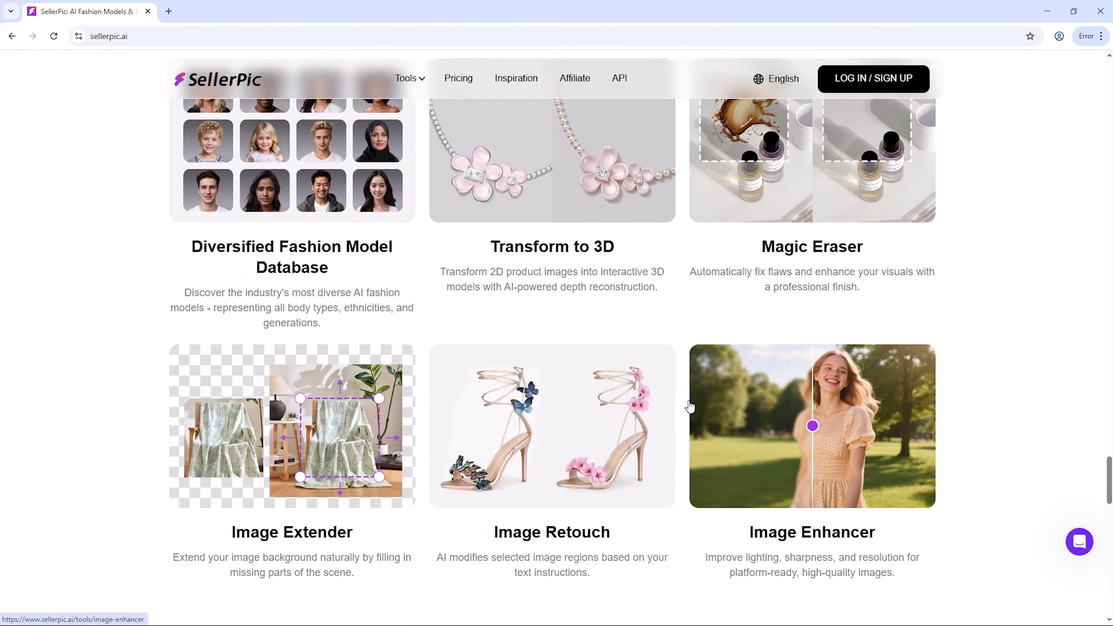
pyautogui.scroll(-4, 763, 378)
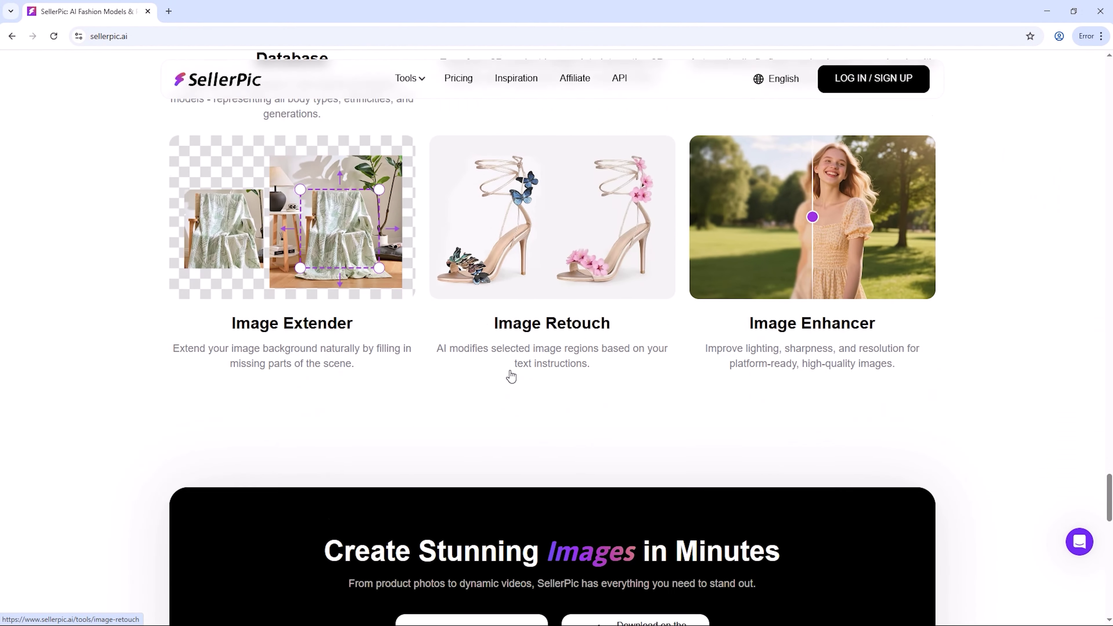
pyautogui.scroll(-8, 763, 377)
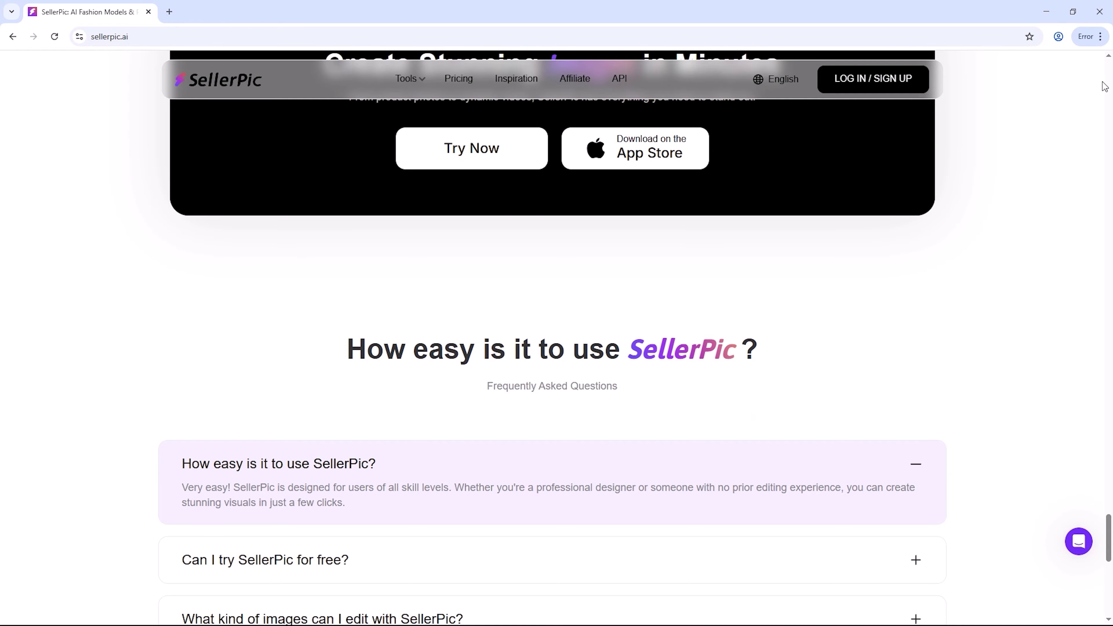
# Enter the SellerPic web app through the login / sign-up link and open Virtual Try-On (Accessories).
pyautogui.scroll(20, 1104, 87)
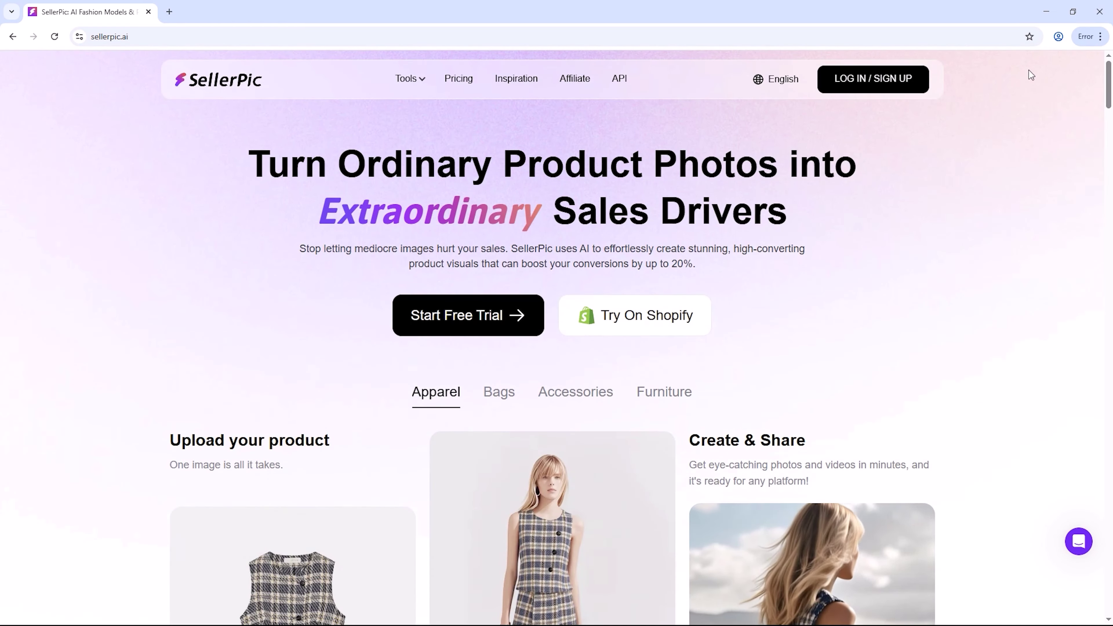
pyautogui.click(867, 79)
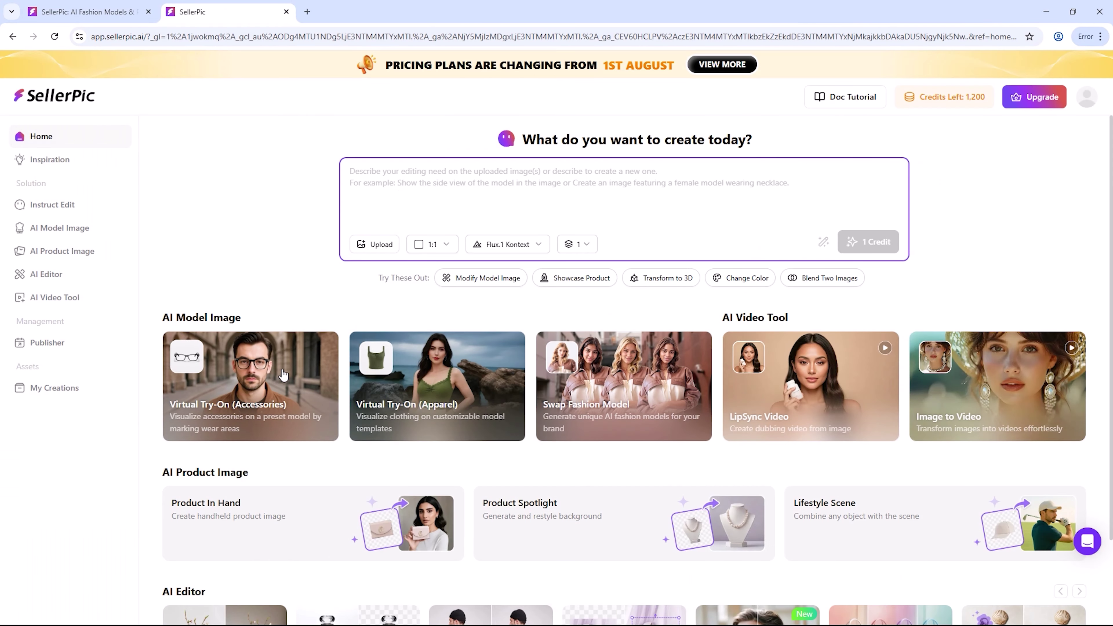
pyautogui.click(252, 391)
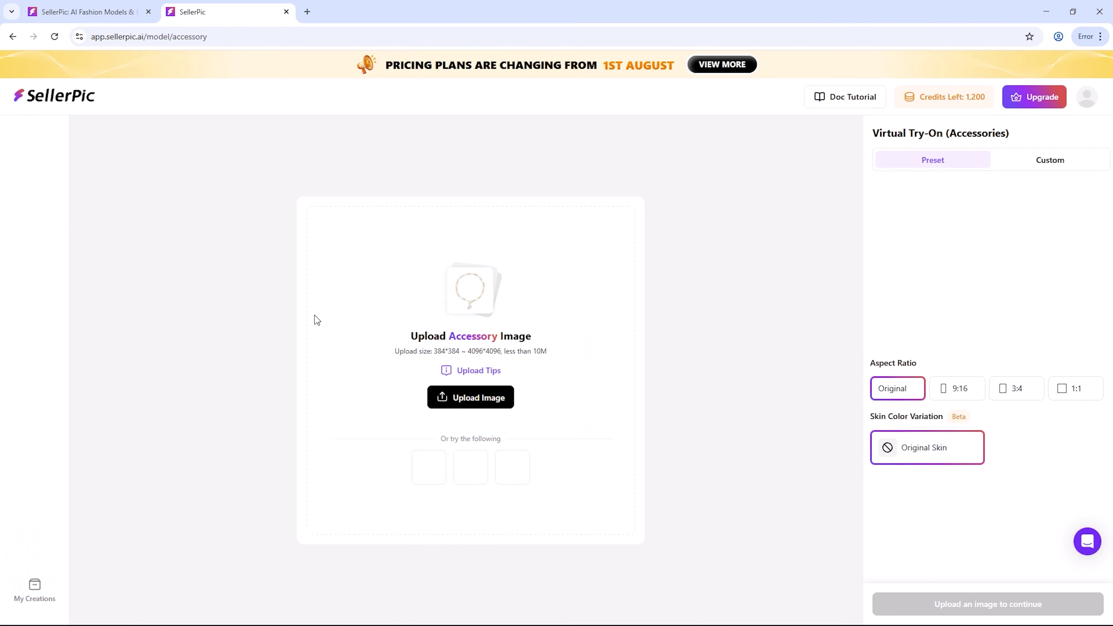
# Upload the sunglasses image from the device as the accessory and enlarge it to fill the canvas.
pyautogui.moveTo(472, 389)
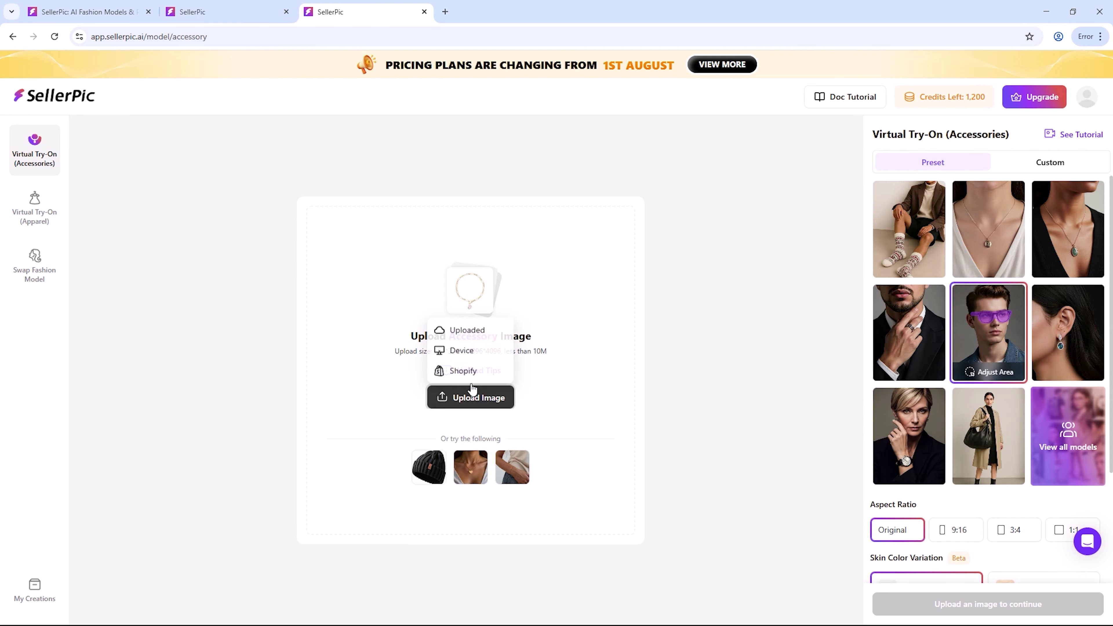
pyautogui.click(471, 355)
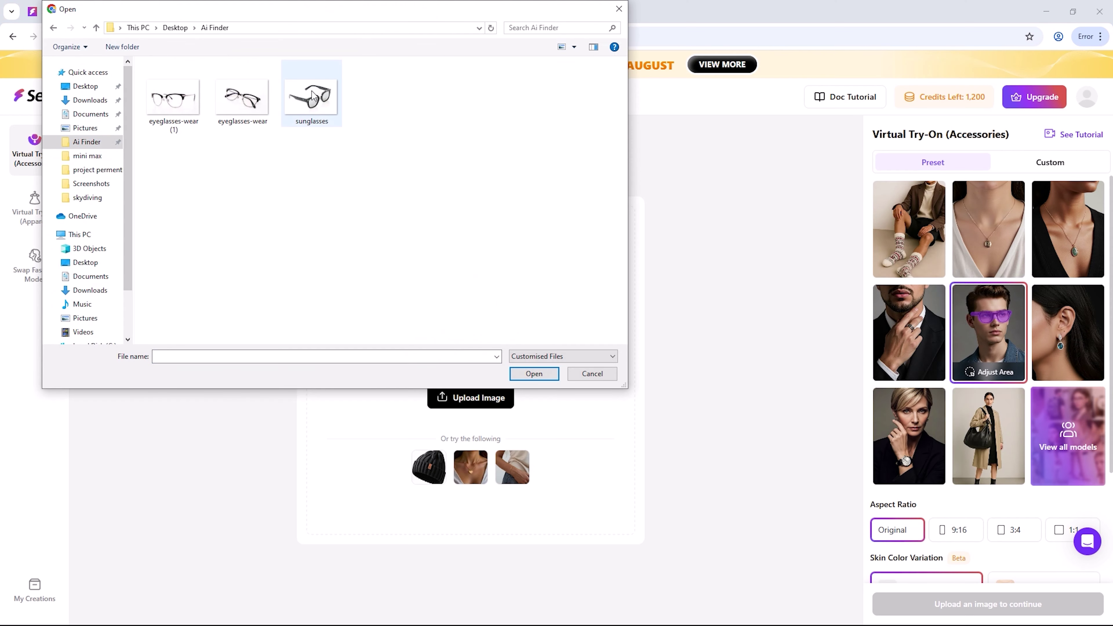
pyautogui.click(539, 373)
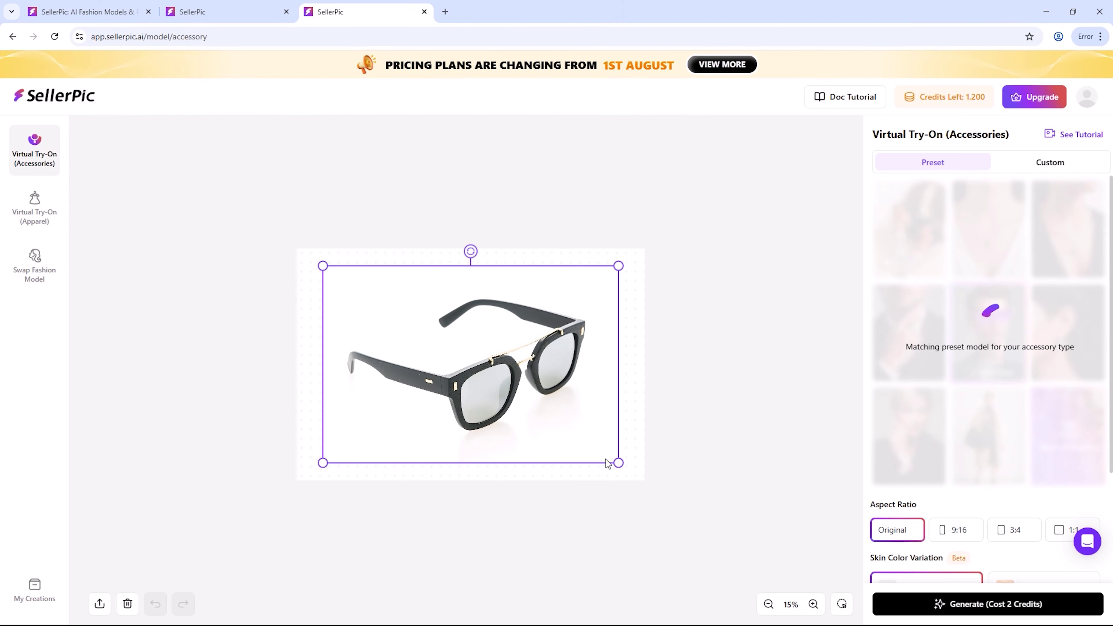
pyautogui.scroll(2, 946, 455)
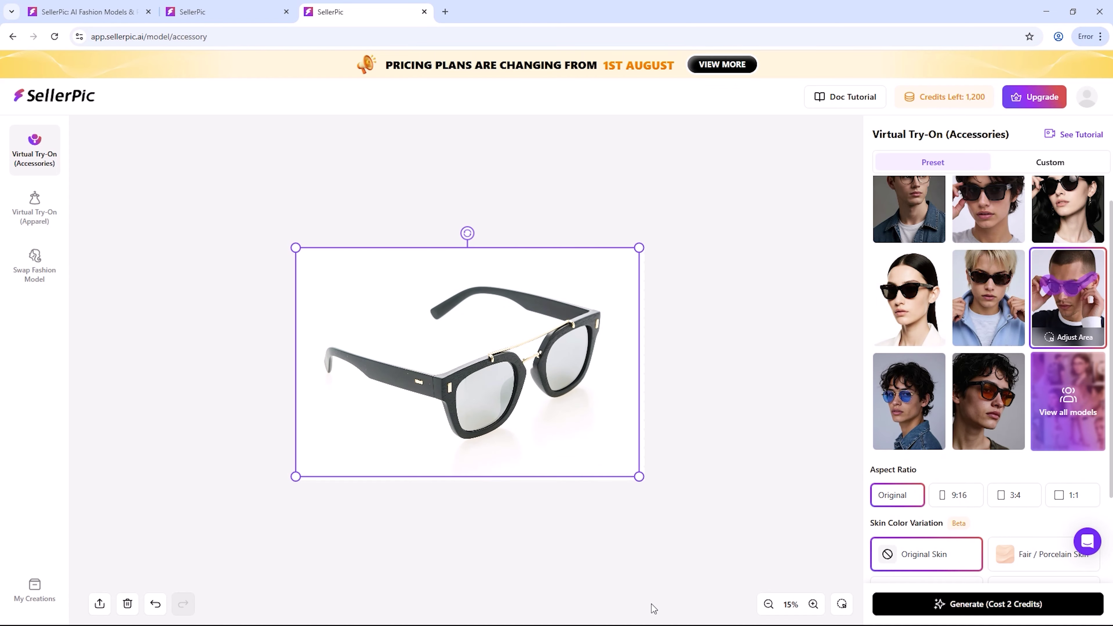
# Browse all preset models and choose the dark-haired man in sunglasses and a white shirt by the sea.
pyautogui.scroll(1, 1078, 350)
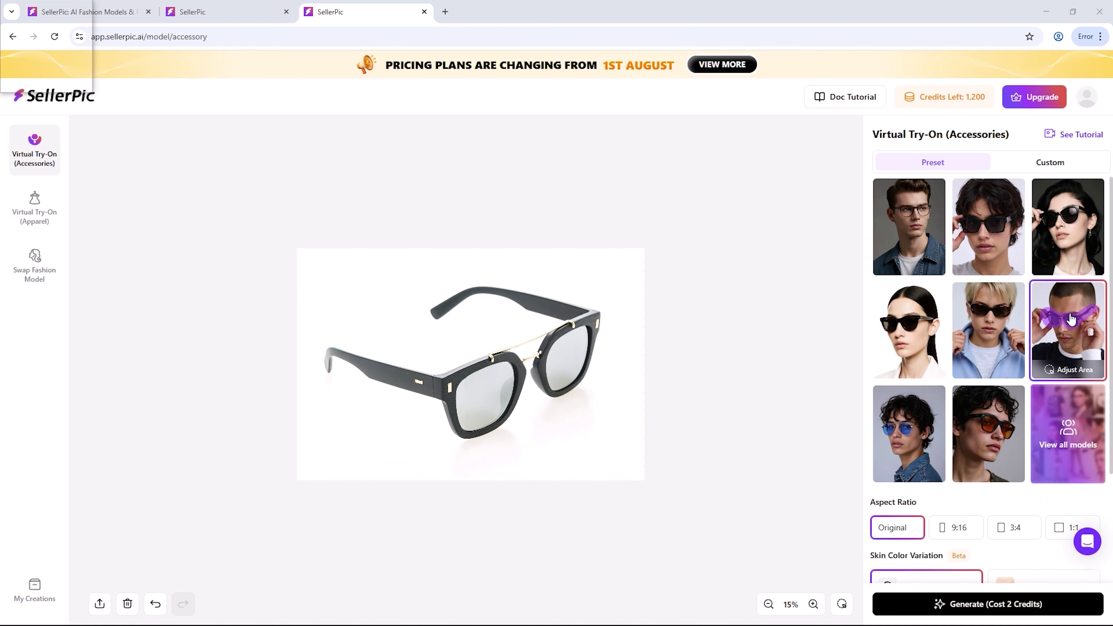
pyautogui.scroll(-3, 1078, 360)
pyautogui.click(1074, 290)
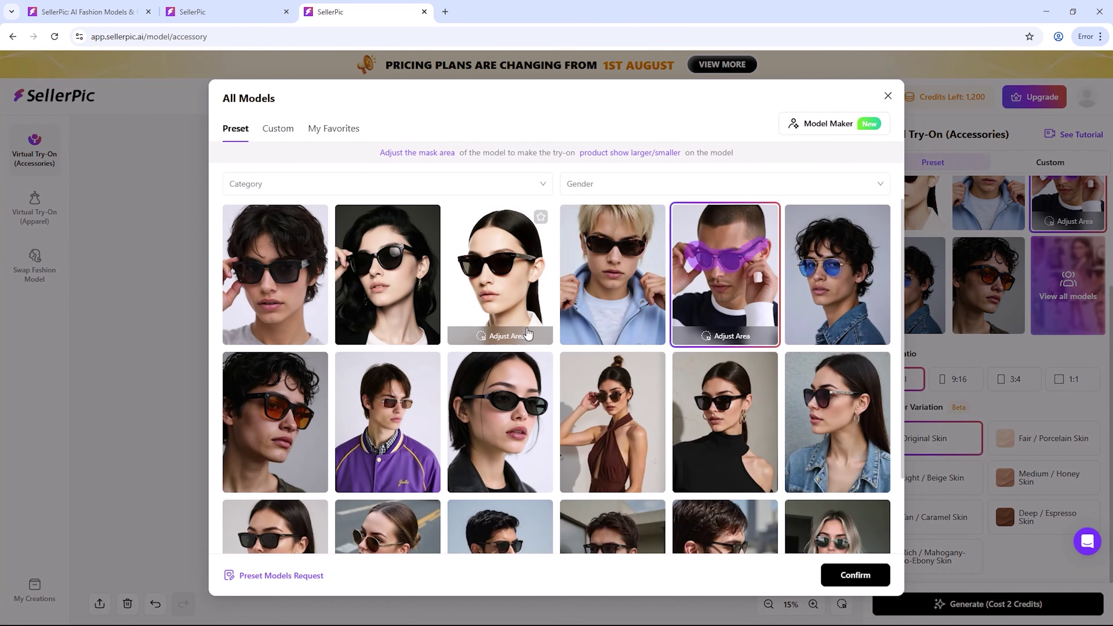
pyautogui.scroll(-3, 529, 474)
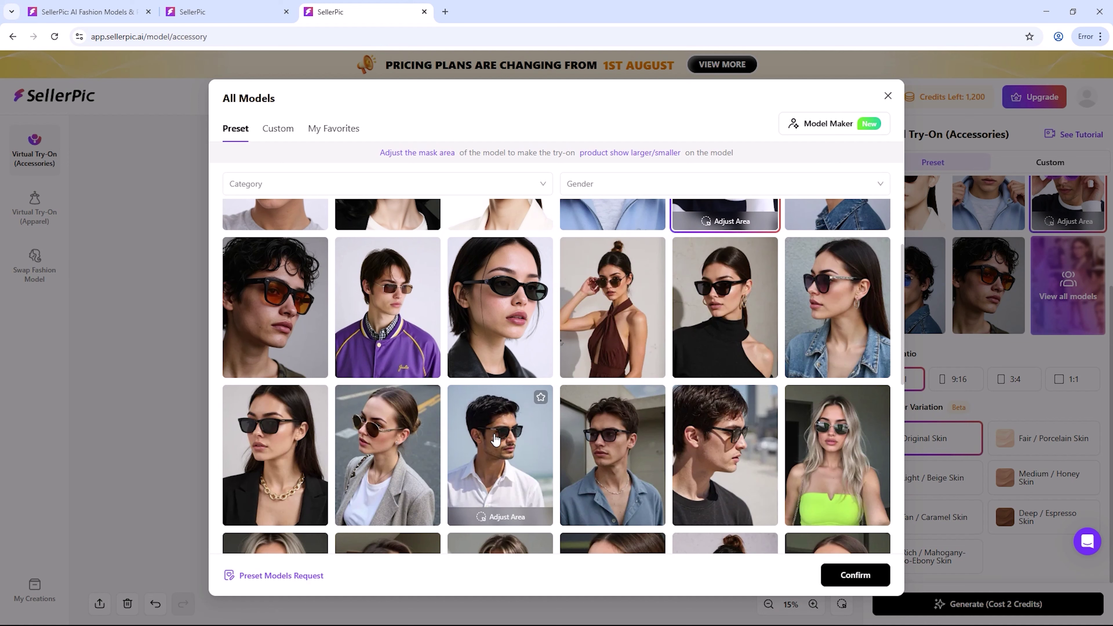
pyautogui.click(498, 514)
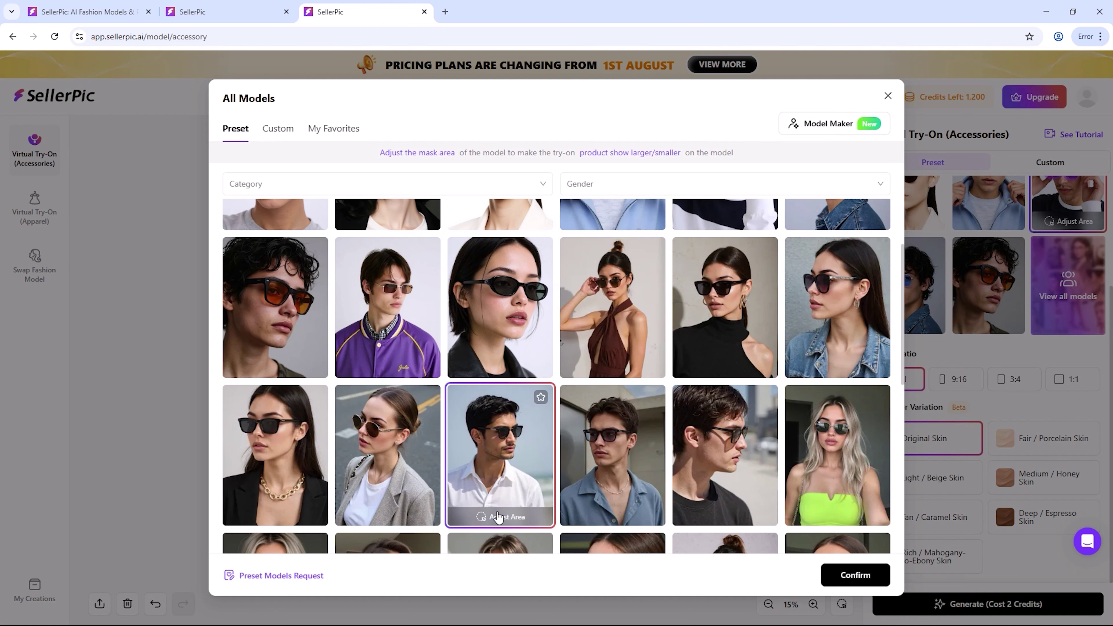
pyautogui.click(822, 583)
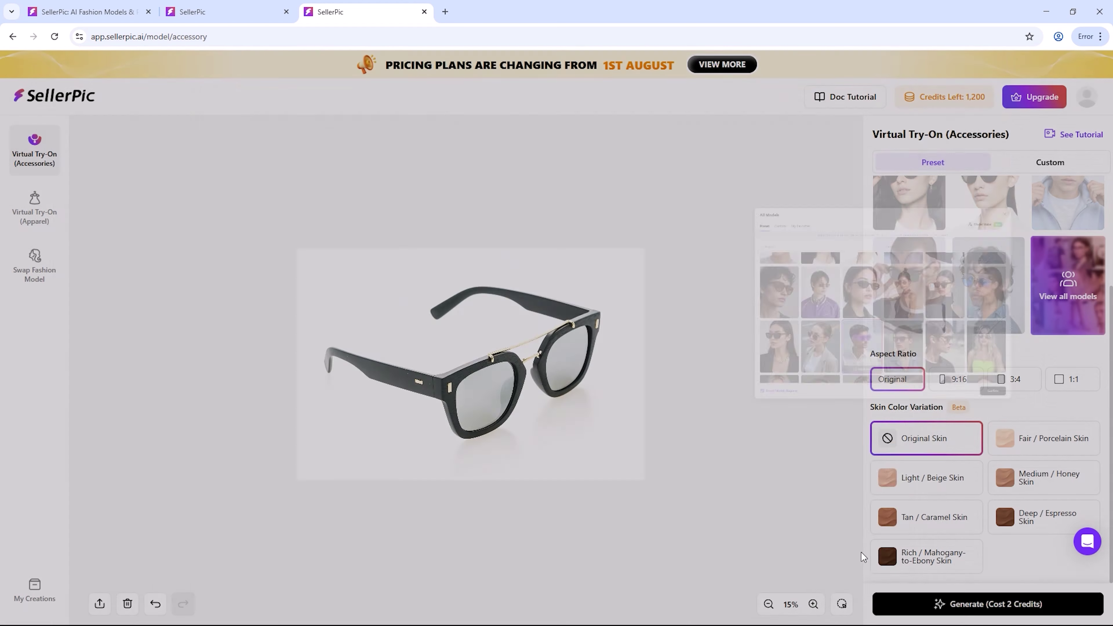
# Adjust the chosen model's try-on area to cover only his sunglasses, including the full temple arm, and confirm it.
pyautogui.scroll(3, 967, 397)
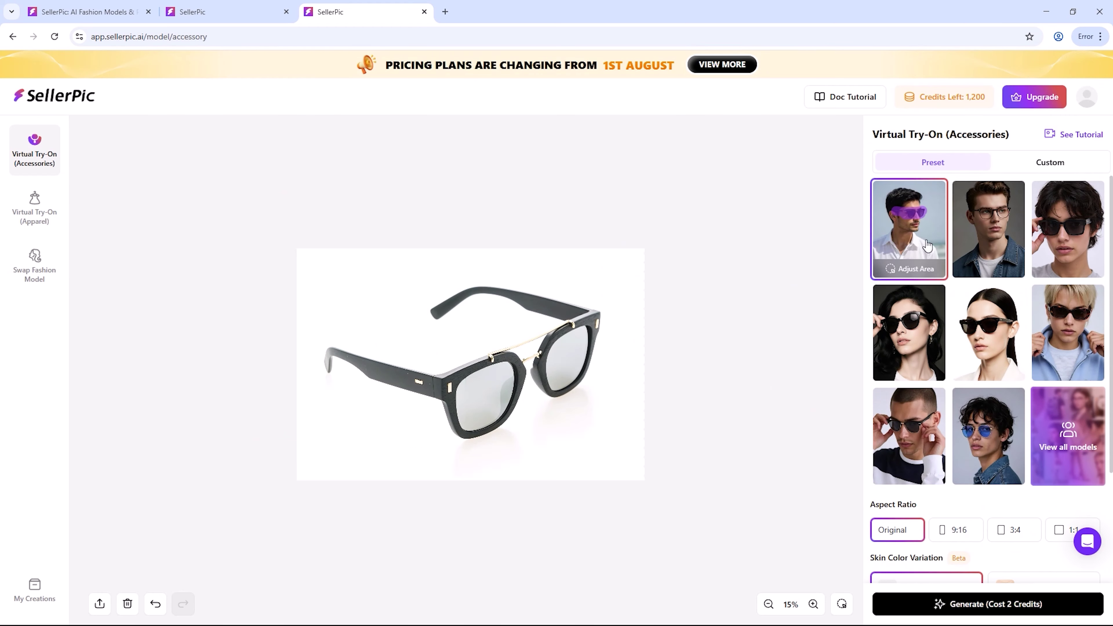
pyautogui.click(910, 270)
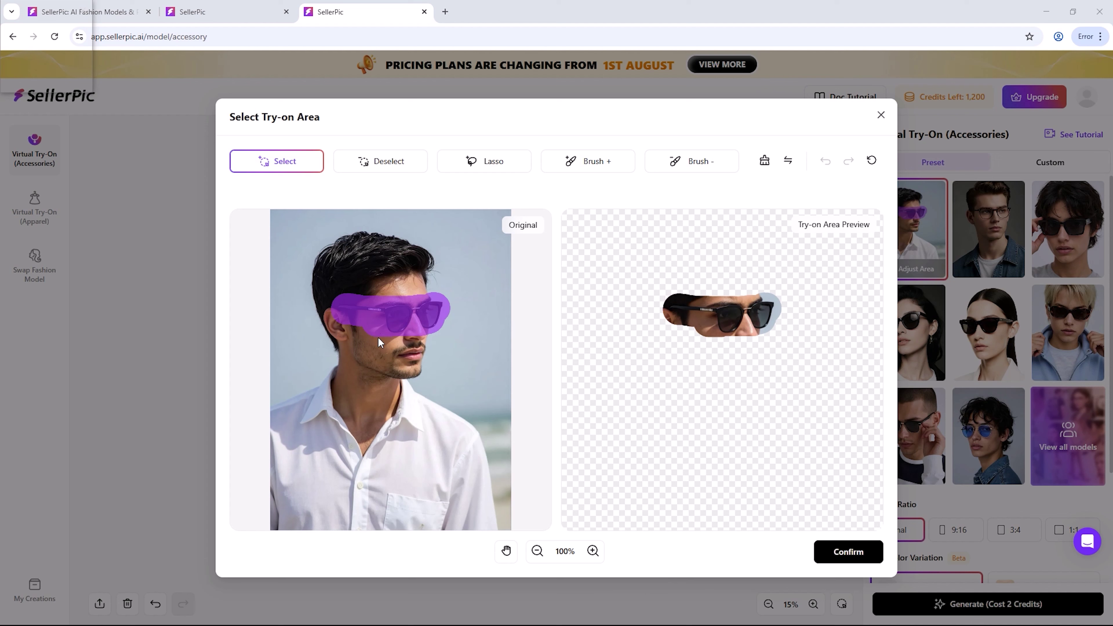
pyautogui.click(380, 343)
pyautogui.hotkey('ctrl', '+')
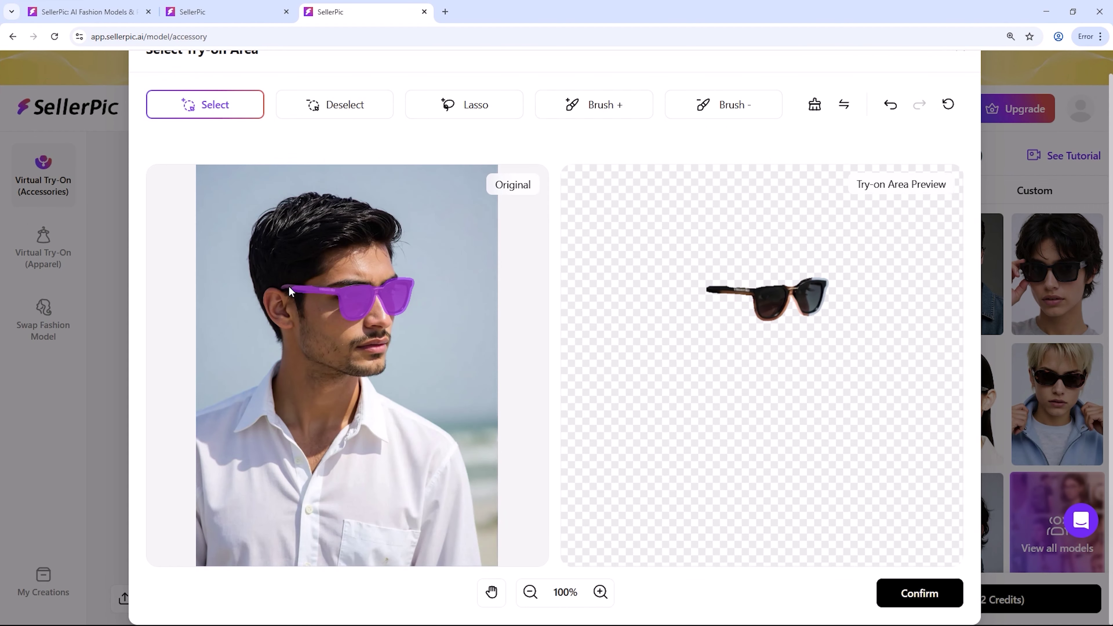
pyautogui.click(289, 285)
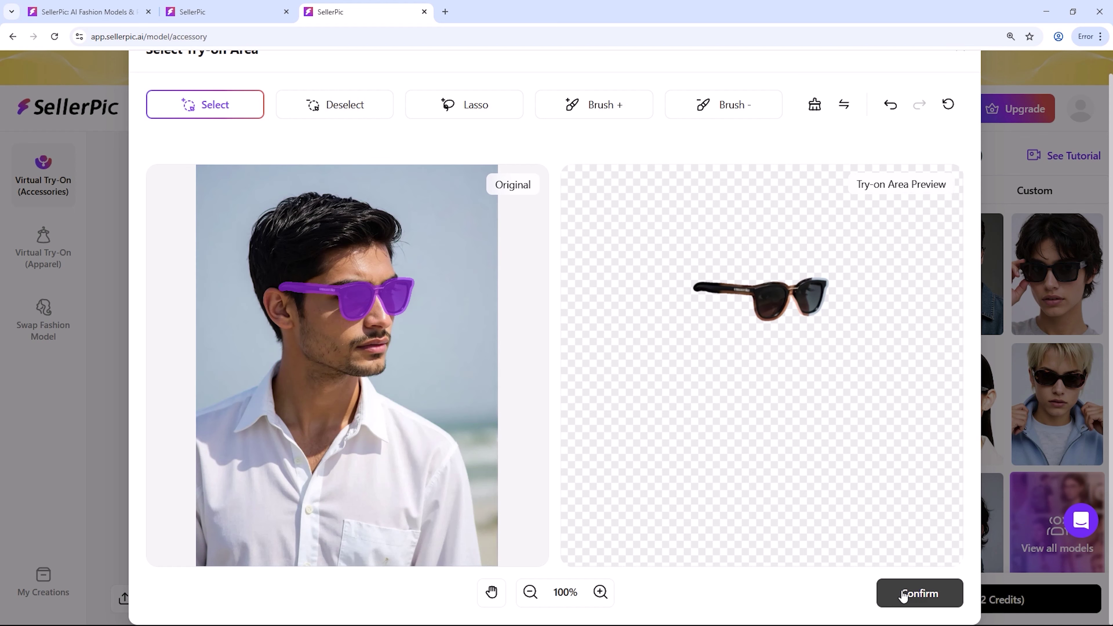
pyautogui.click(917, 592)
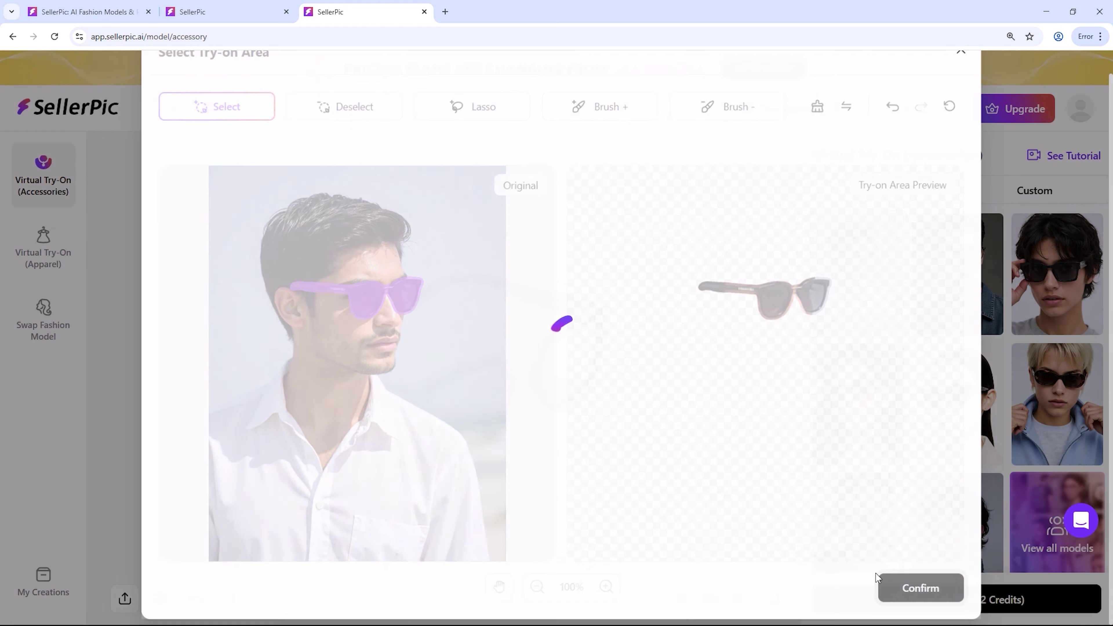
# Generate the virtual try-on images of the uploaded sunglasses on the chosen model.
pyautogui.scroll(-2, 614, 440)
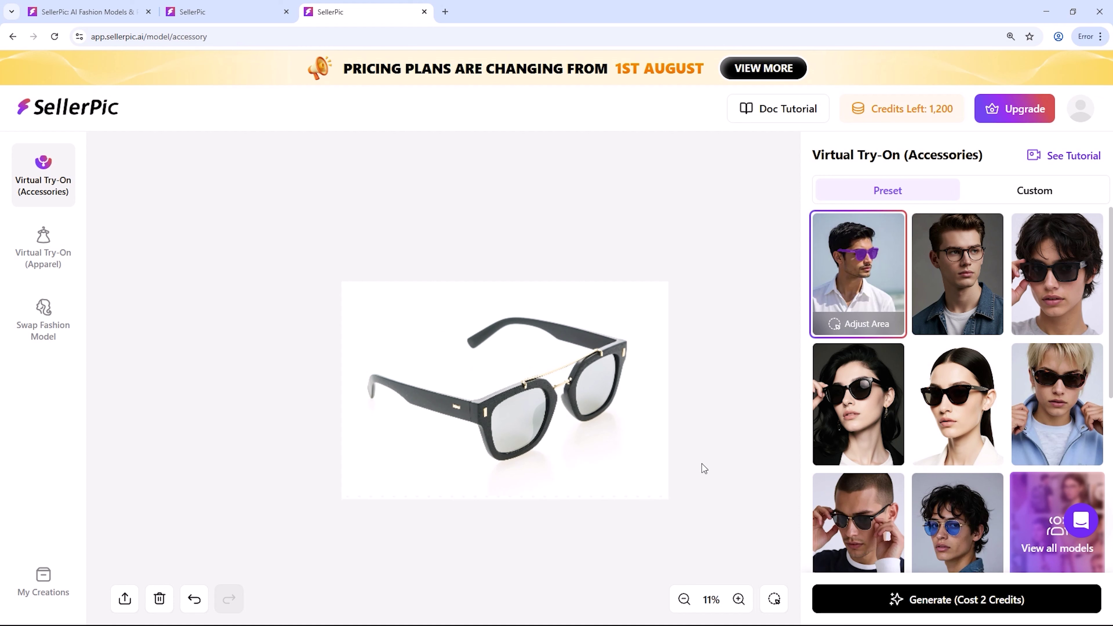
pyautogui.scroll(1, 704, 468)
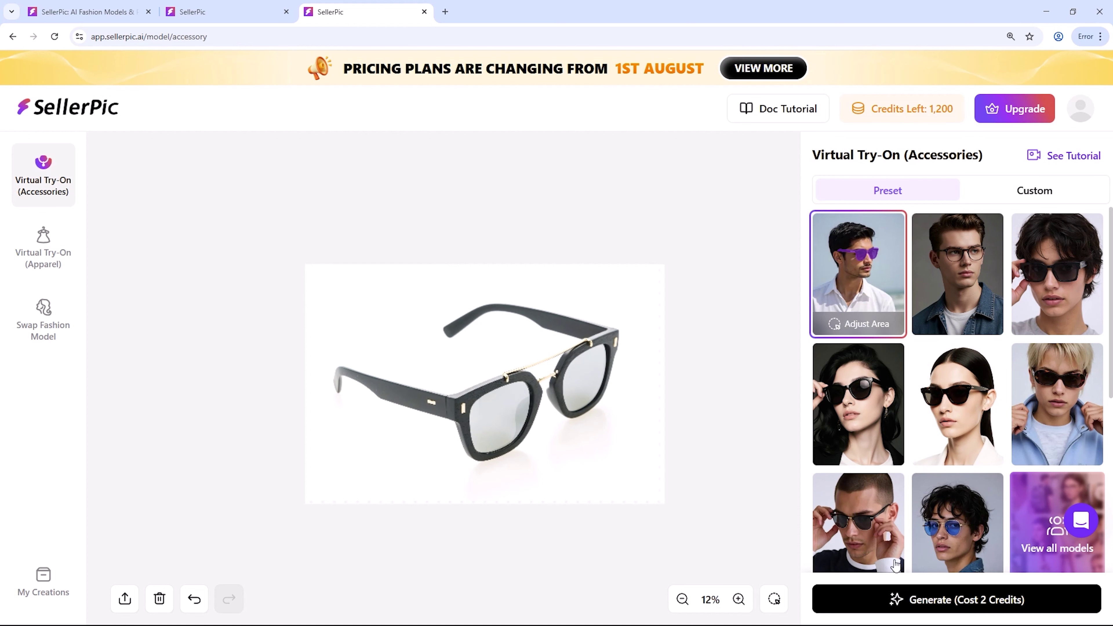
pyautogui.click(981, 601)
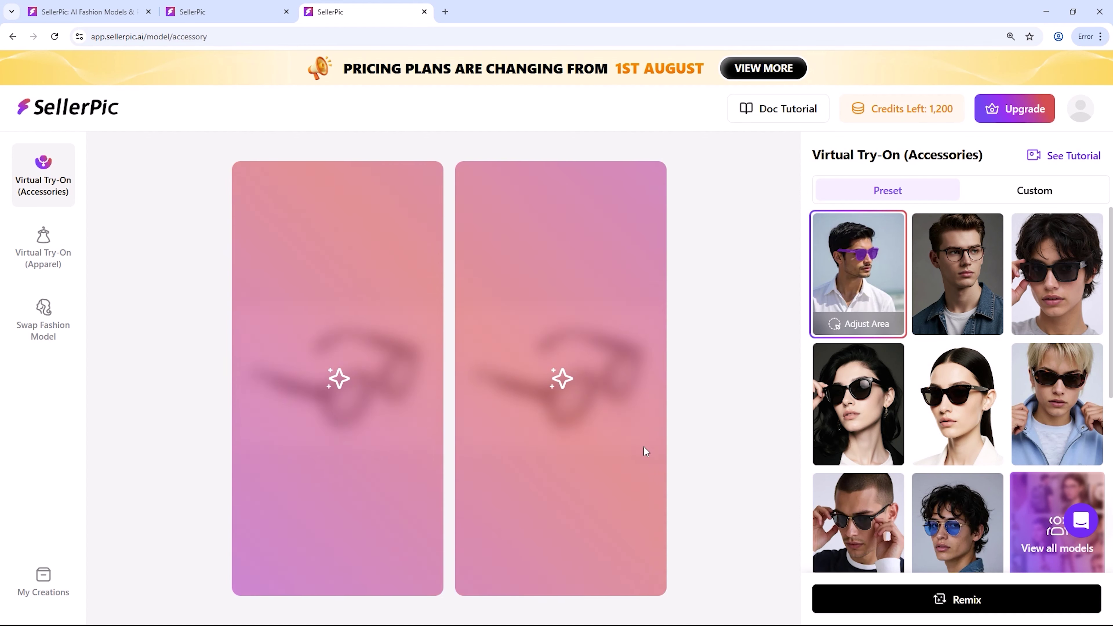
# Preview the first generated try-on image, compare the sunglasses up close with the original product photo, and close the preview.
pyautogui.hotkey('ctrl', '-')
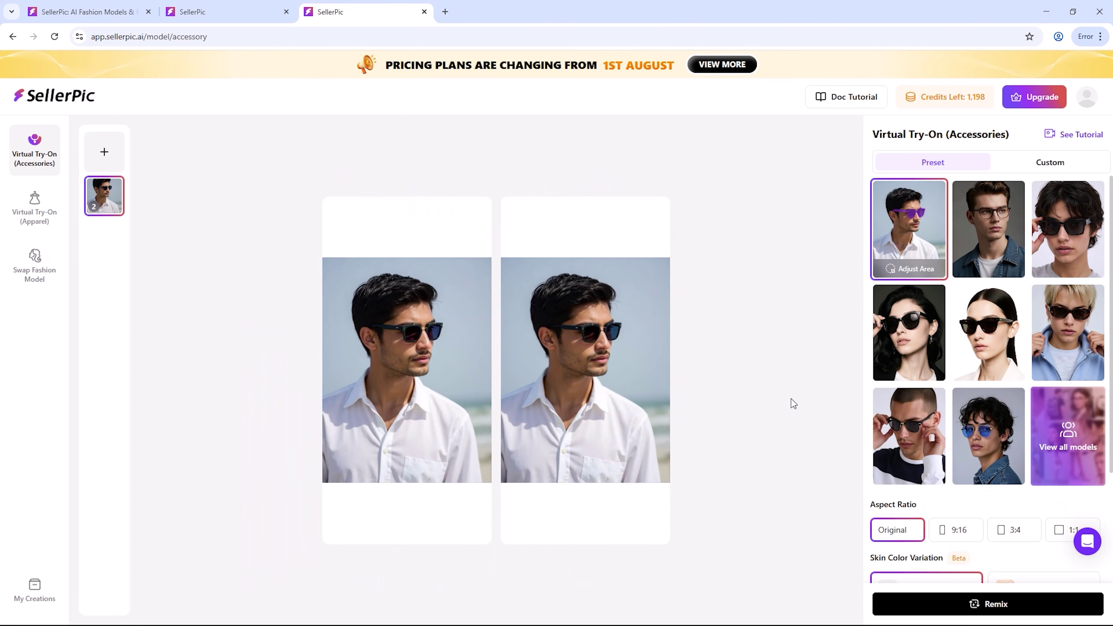
pyautogui.hotkey('ctrl', '+')
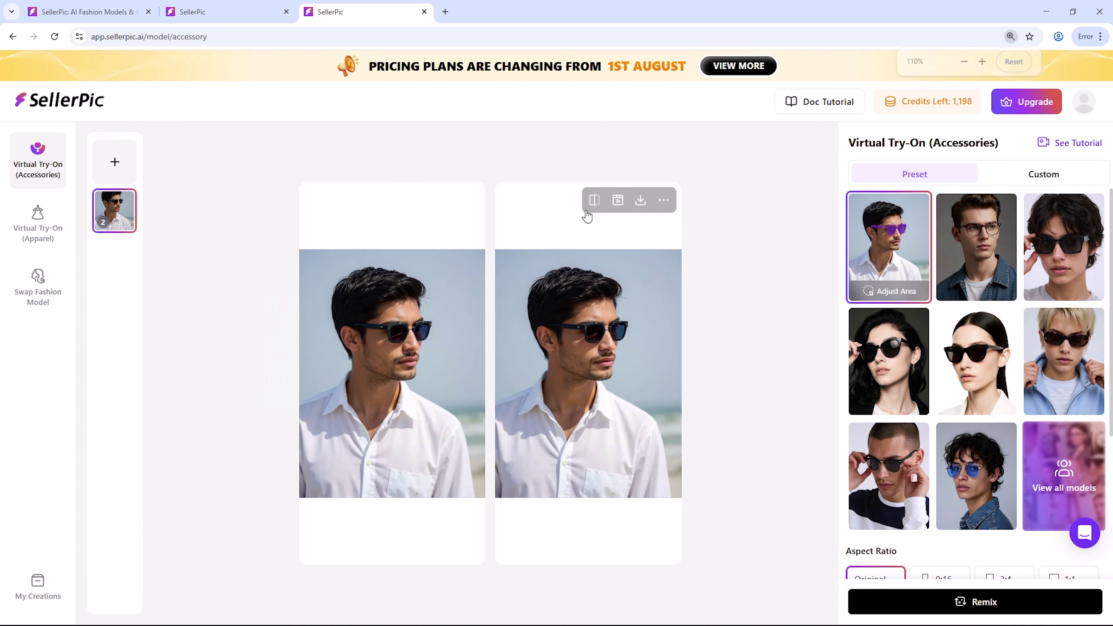
pyautogui.click(397, 201)
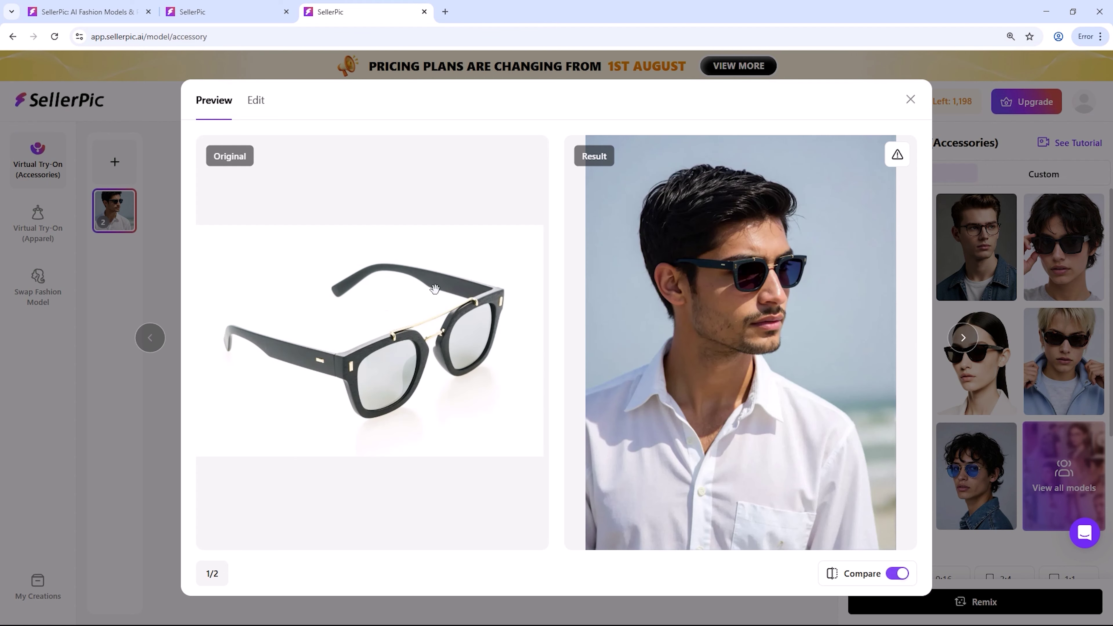
pyautogui.scroll(4, 833, 276)
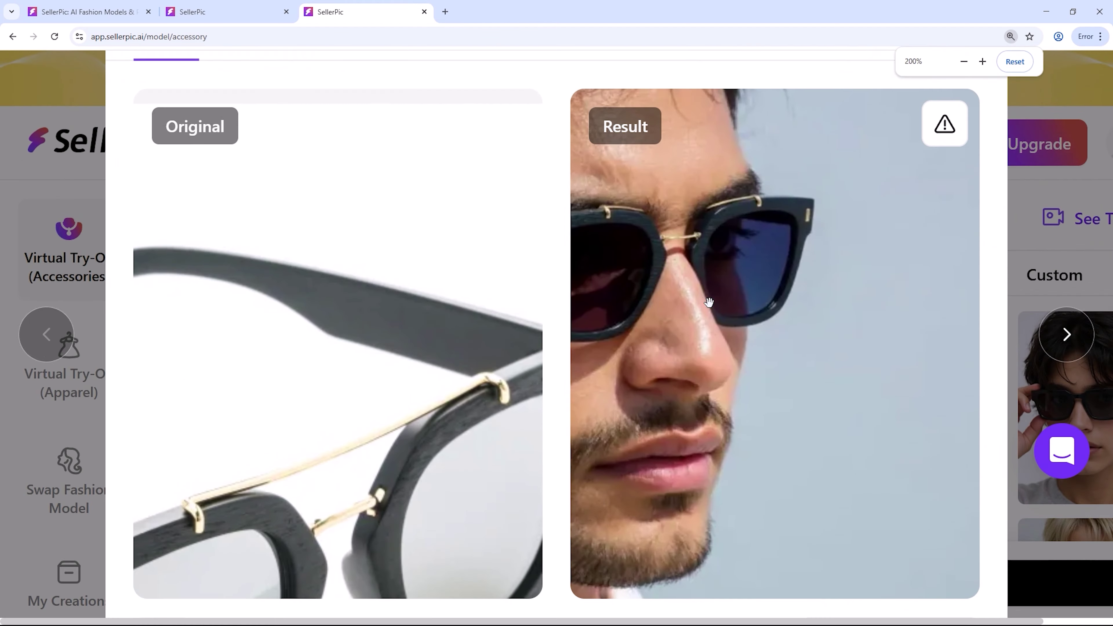
pyautogui.scroll(-3, 810, 289)
pyautogui.moveTo(748, 324); pyautogui.dragTo(707, 314)
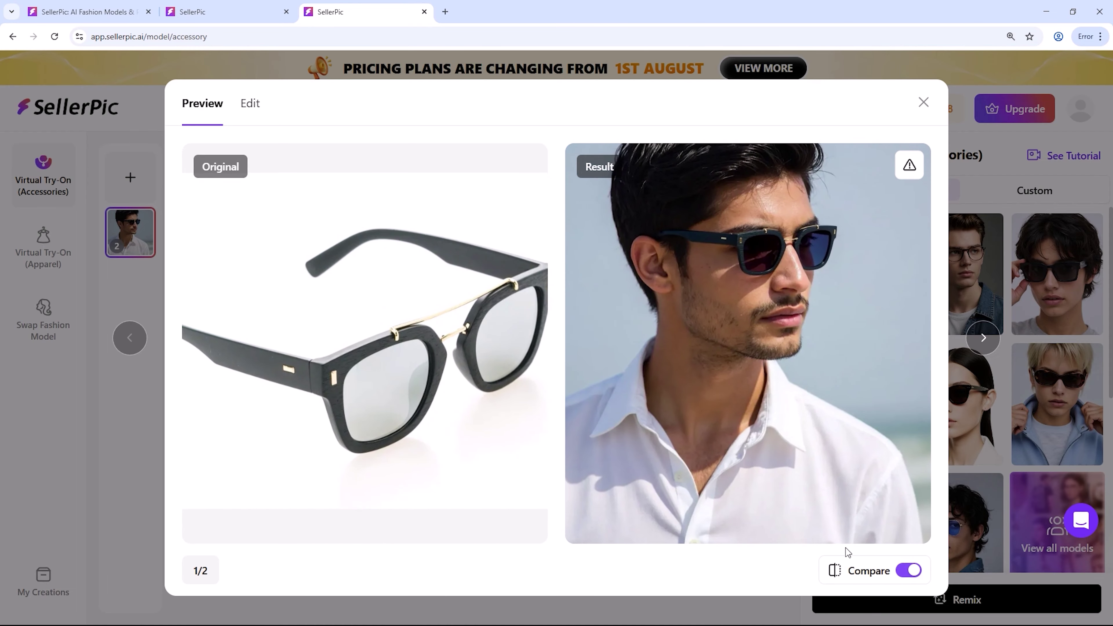
pyautogui.click(909, 570)
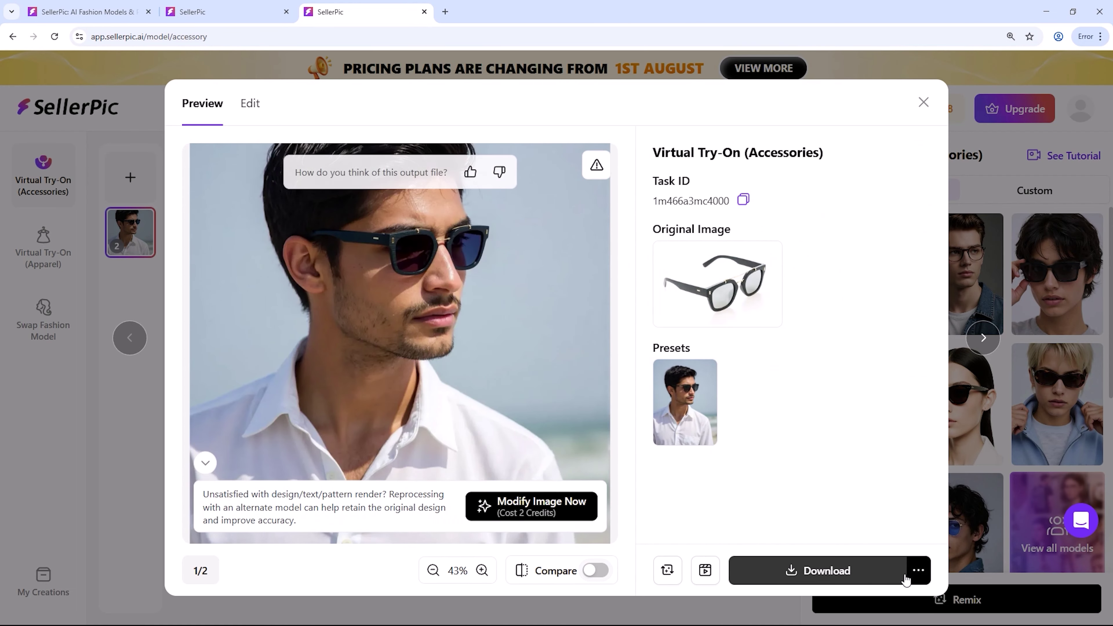
pyautogui.hotkey('ctrl', '-')
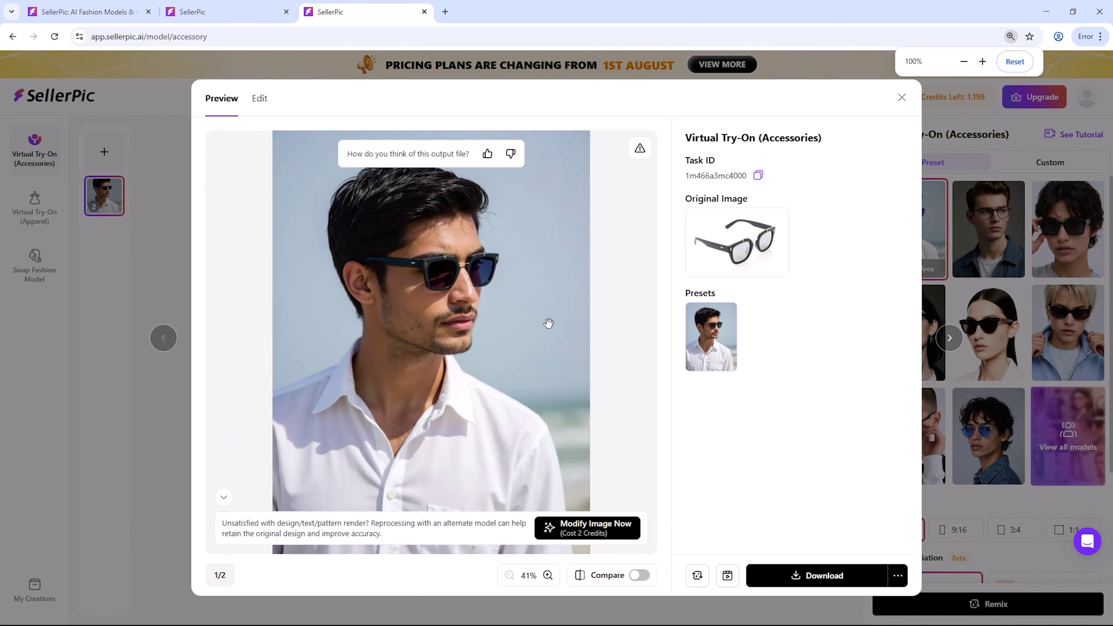
pyautogui.click(902, 98)
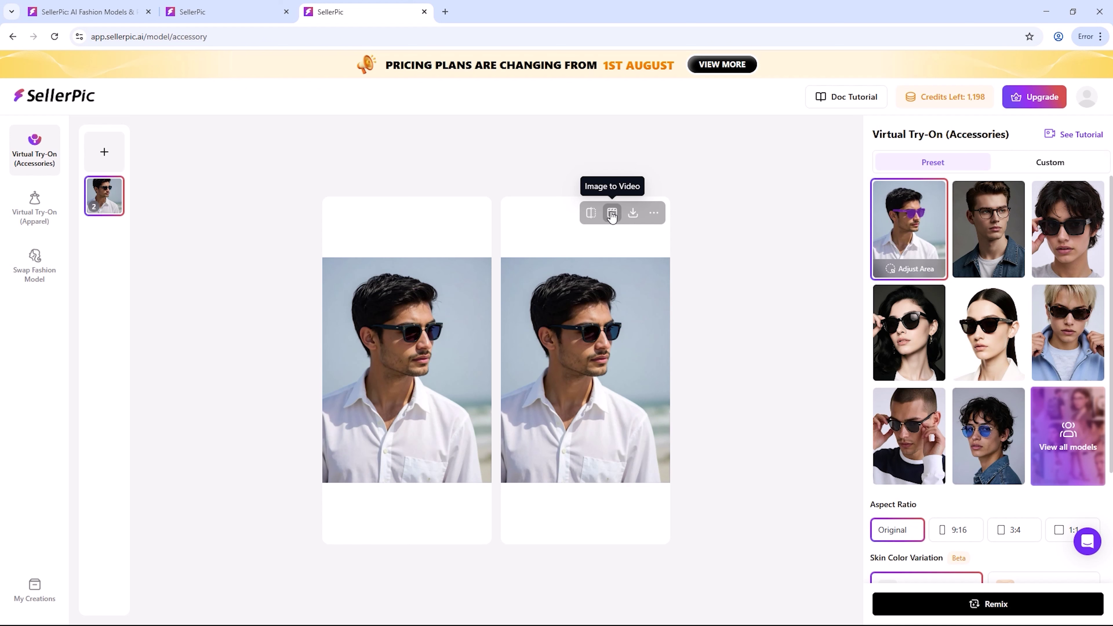
# Send the second try-on image to Image to Video and set up a custom video with Creative Style and a 10s duration.
pyautogui.click(612, 213)
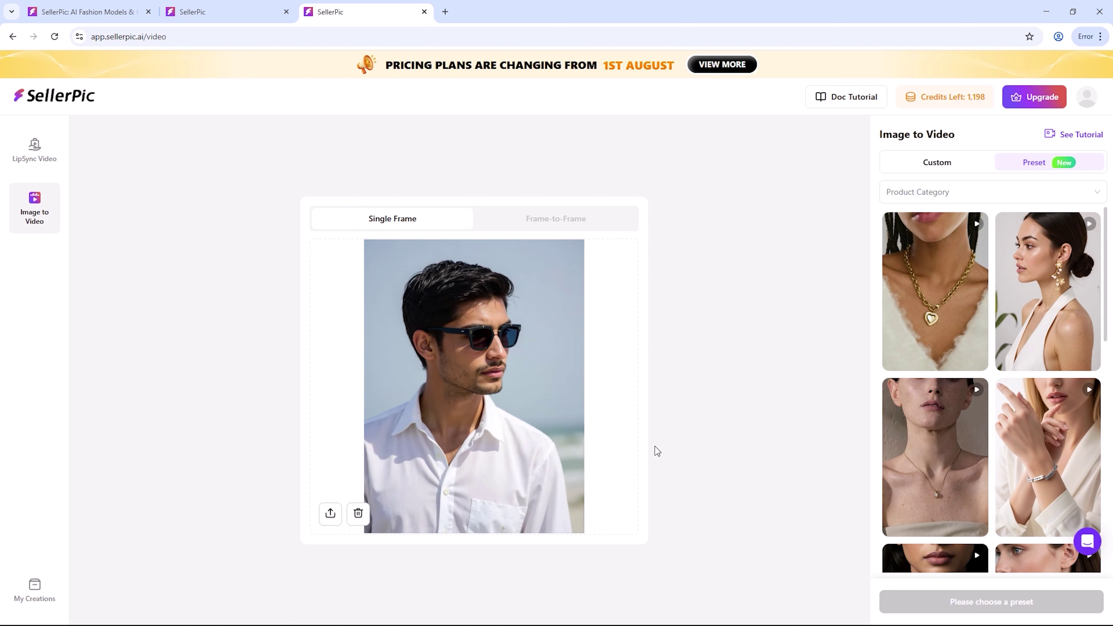
pyautogui.click(1025, 447)
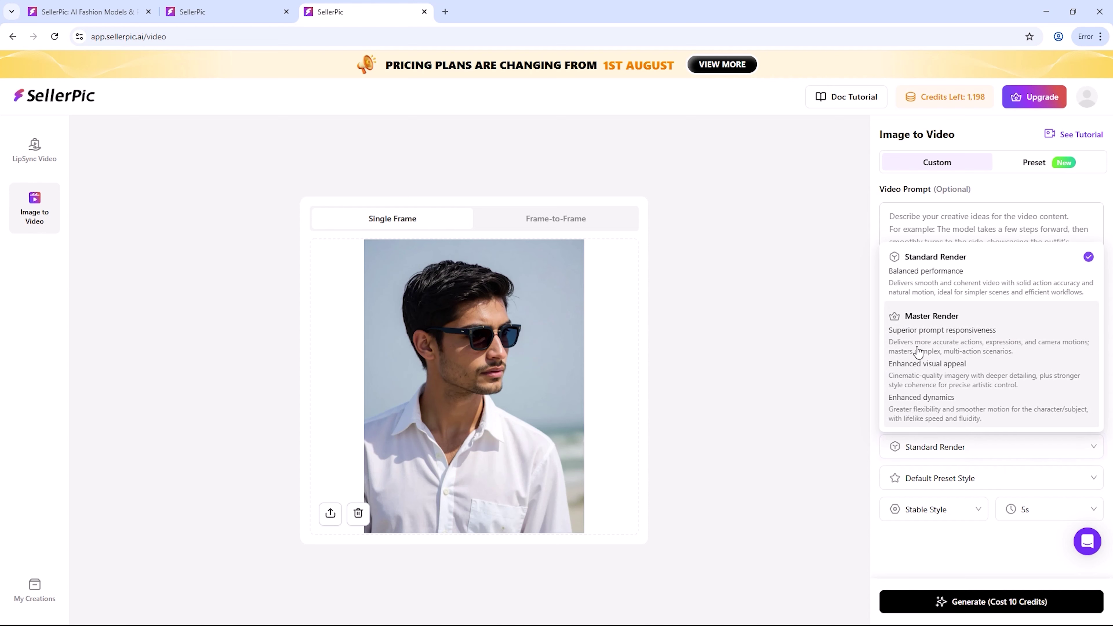
pyautogui.click(1052, 484)
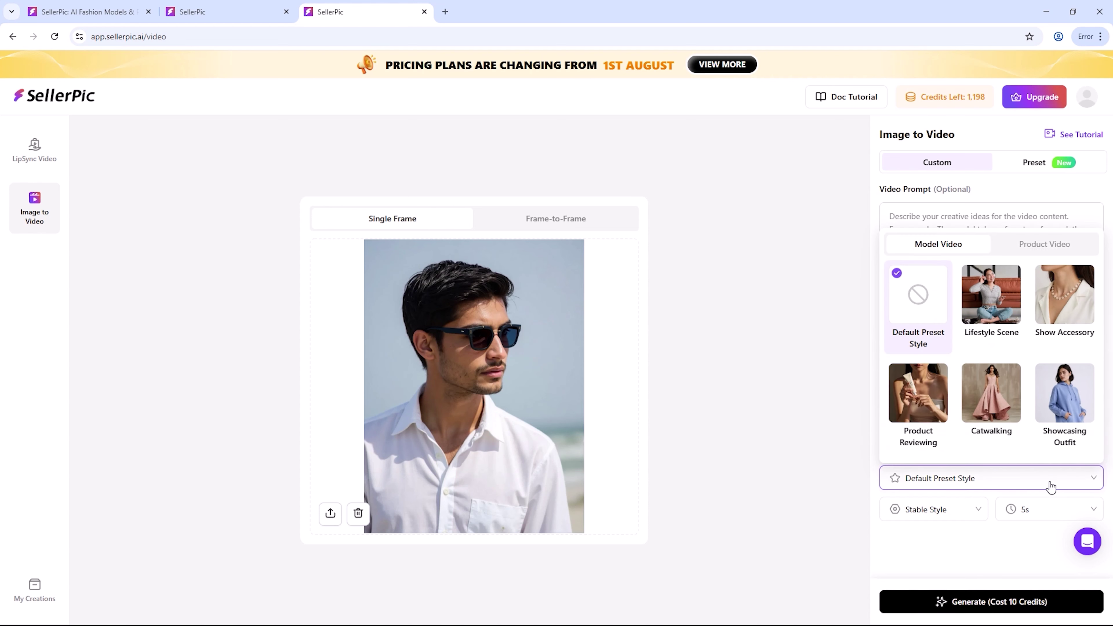
pyautogui.click(974, 510)
pyautogui.click(925, 560)
pyautogui.click(1054, 509)
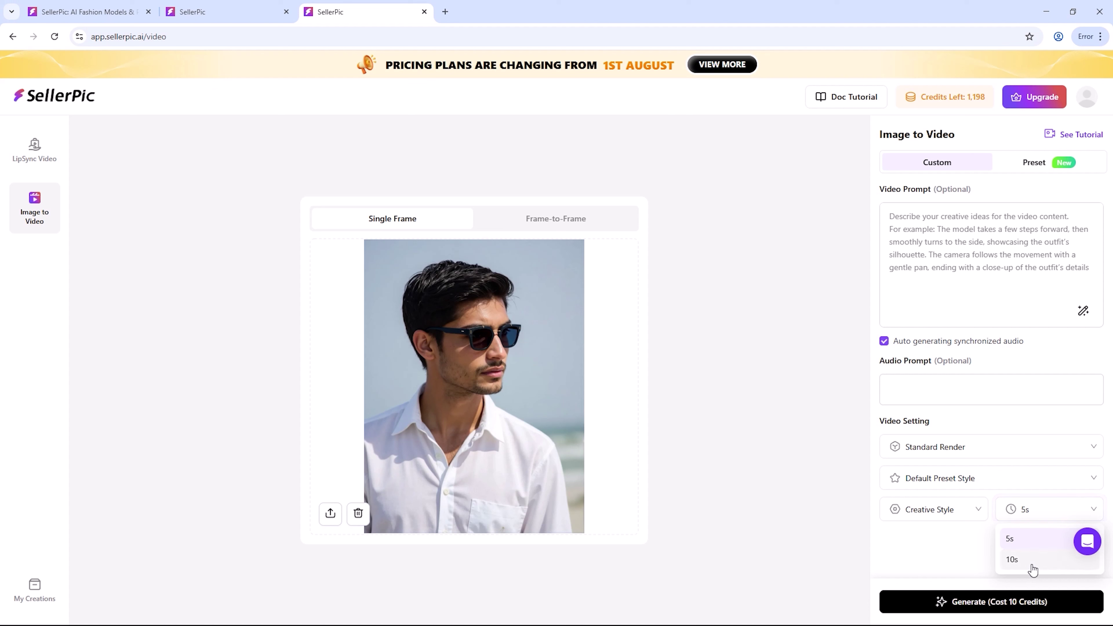
pyautogui.click(1038, 517)
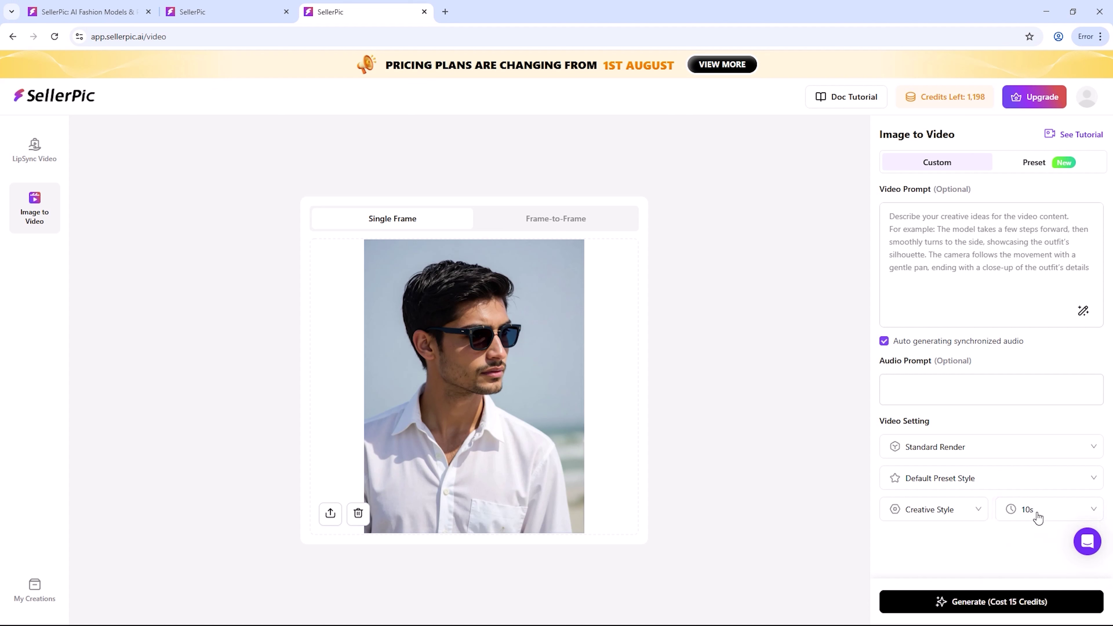
pyautogui.click(1041, 518)
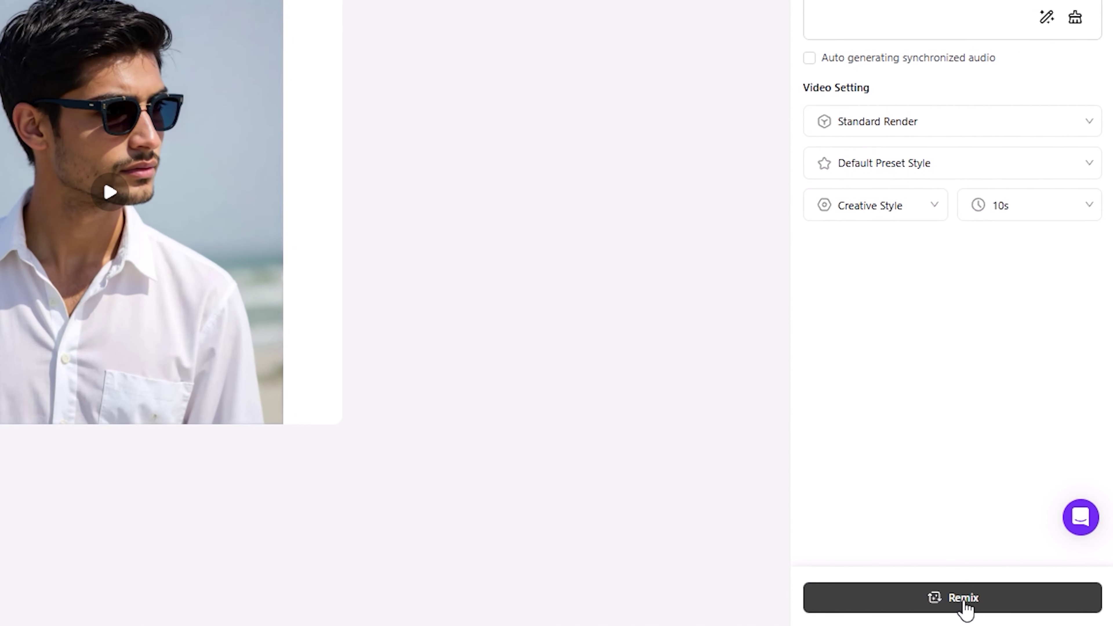
# Remix the video using the prompt "A model wearing sunglasses on a beach, sunlight flaring, camera slowly panning sideways." and generate it.
pyautogui.click(964, 603)
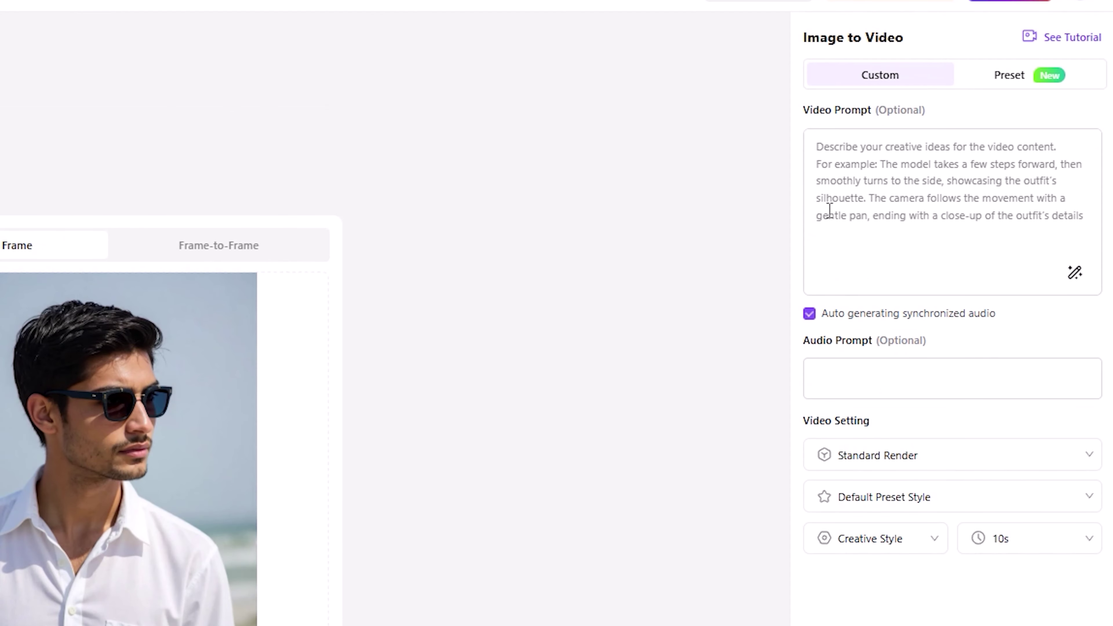
pyautogui.click(829, 211)
pyautogui.write('"A model wearing sunglasses on a beach, sunlight flaring, camera slowly panning sideways."')
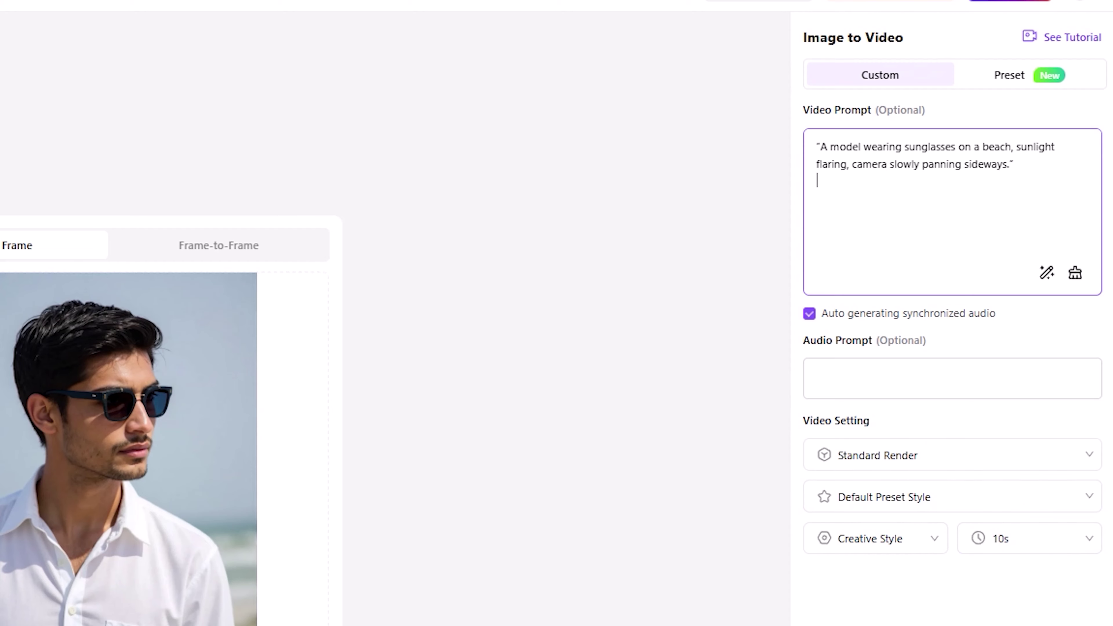
pyautogui.click(1025, 605)
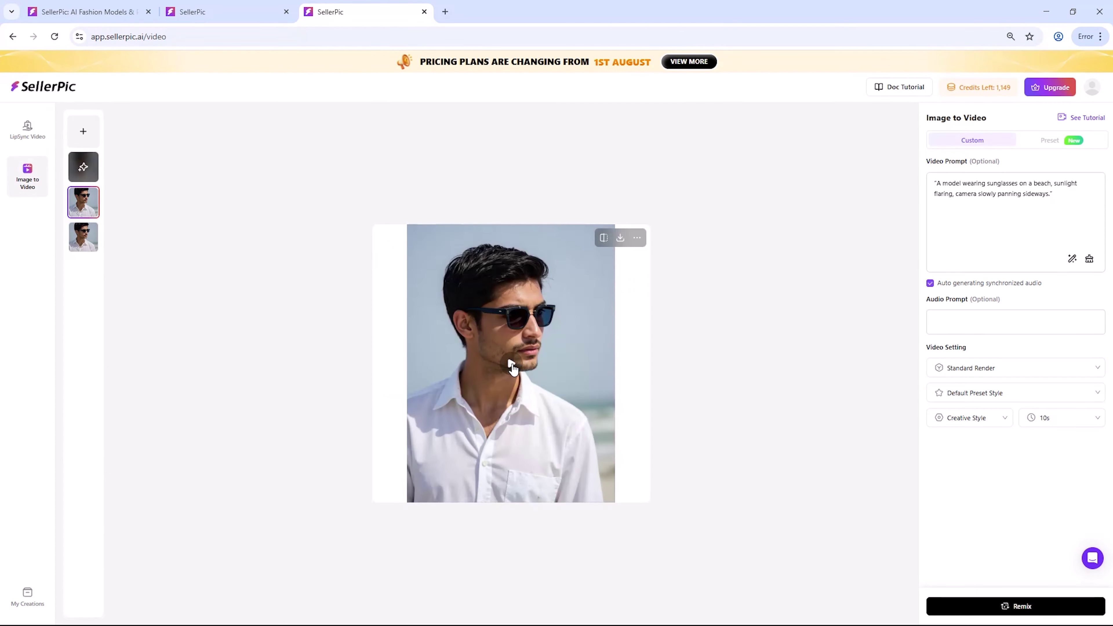
# Play the generated sunglasses video in the preview and compare it with the original image.
pyautogui.click(512, 364)
pyautogui.click(632, 540)
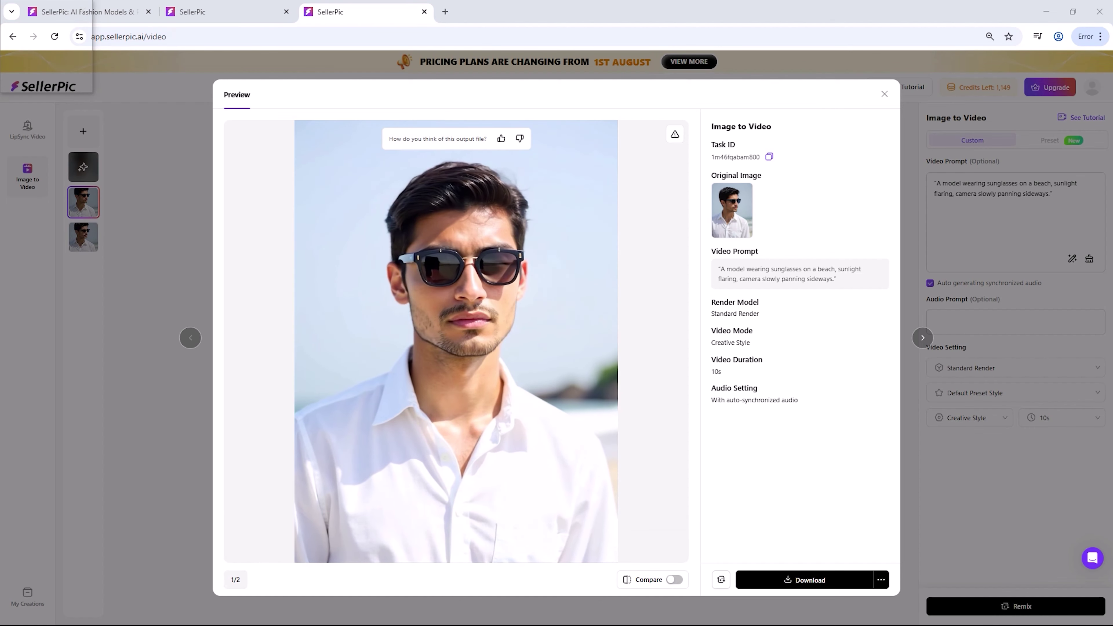
pyautogui.click(674, 580)
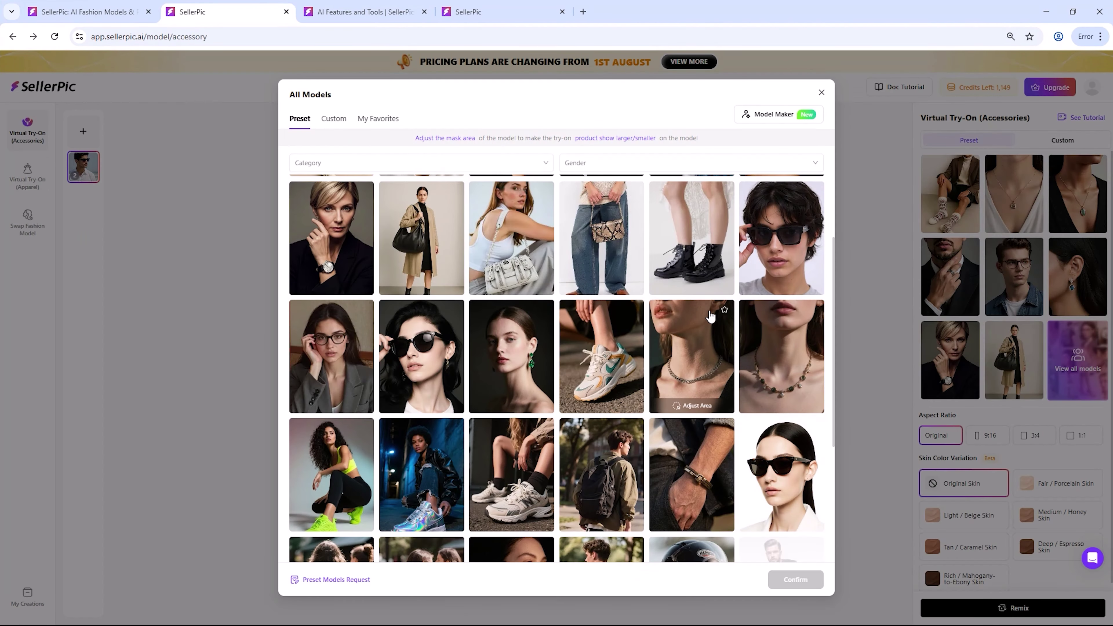
# Look through the preset accessory models, from jewelry and eyewear to backpacks, shoes, handbags and socks.
pyautogui.scroll(-3, 637, 353)
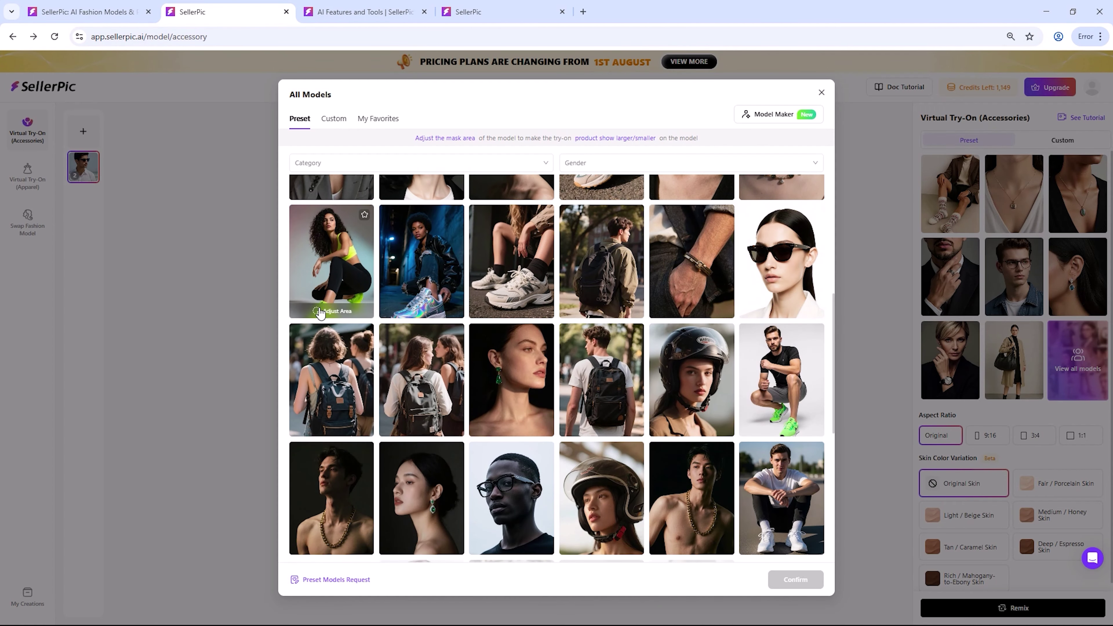
pyautogui.scroll(-3, 358, 314)
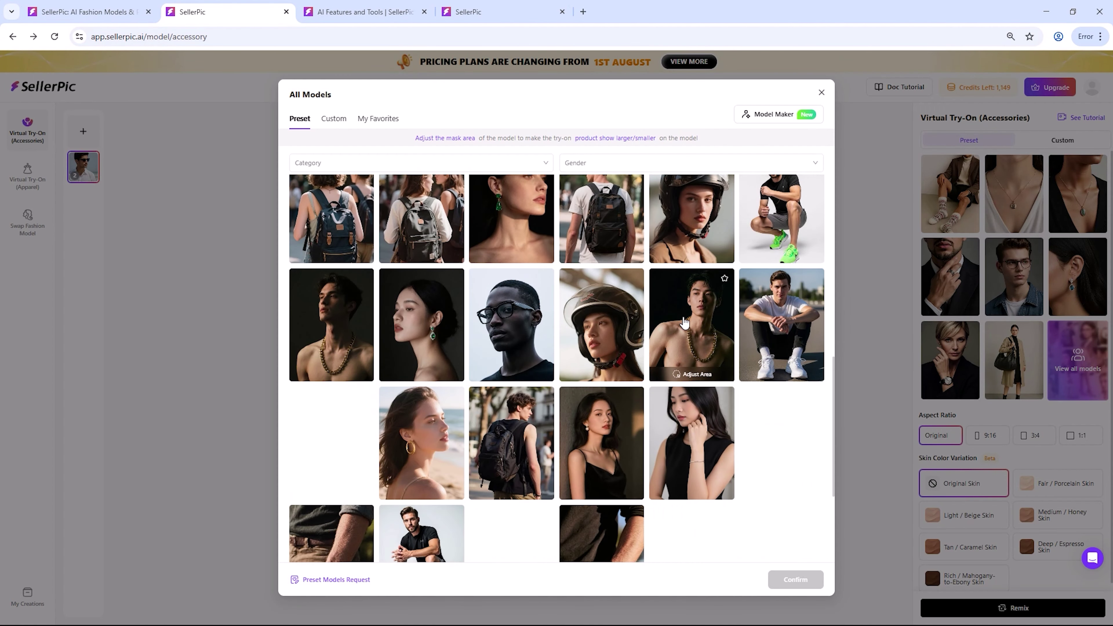
pyautogui.scroll(-4, 684, 324)
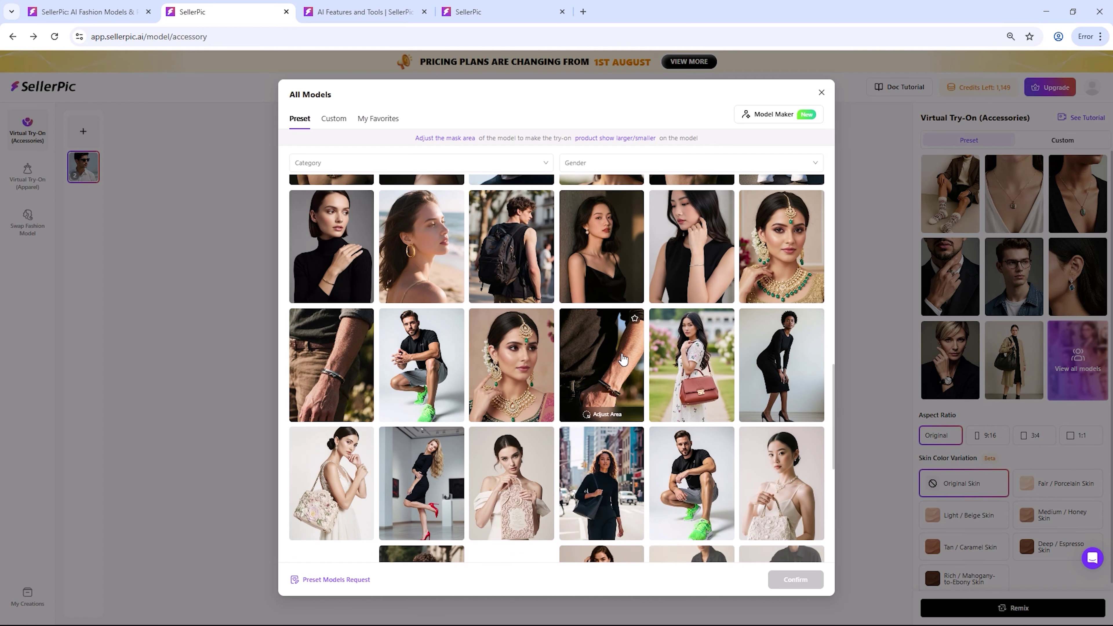
pyautogui.scroll(-3, 543, 355)
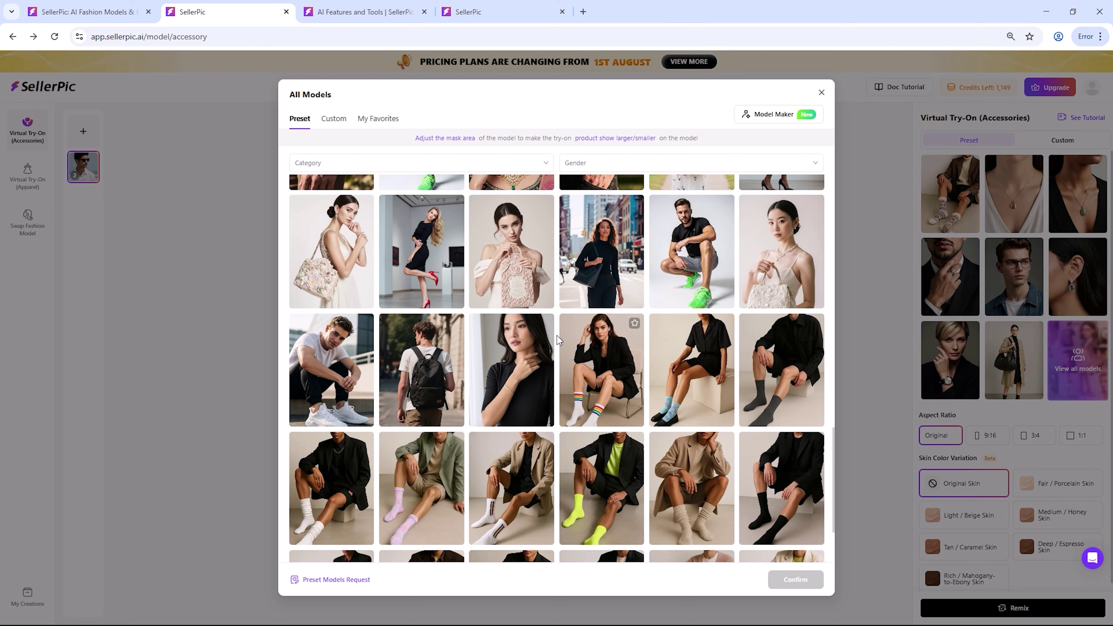
pyautogui.scroll(-2, 552, 342)
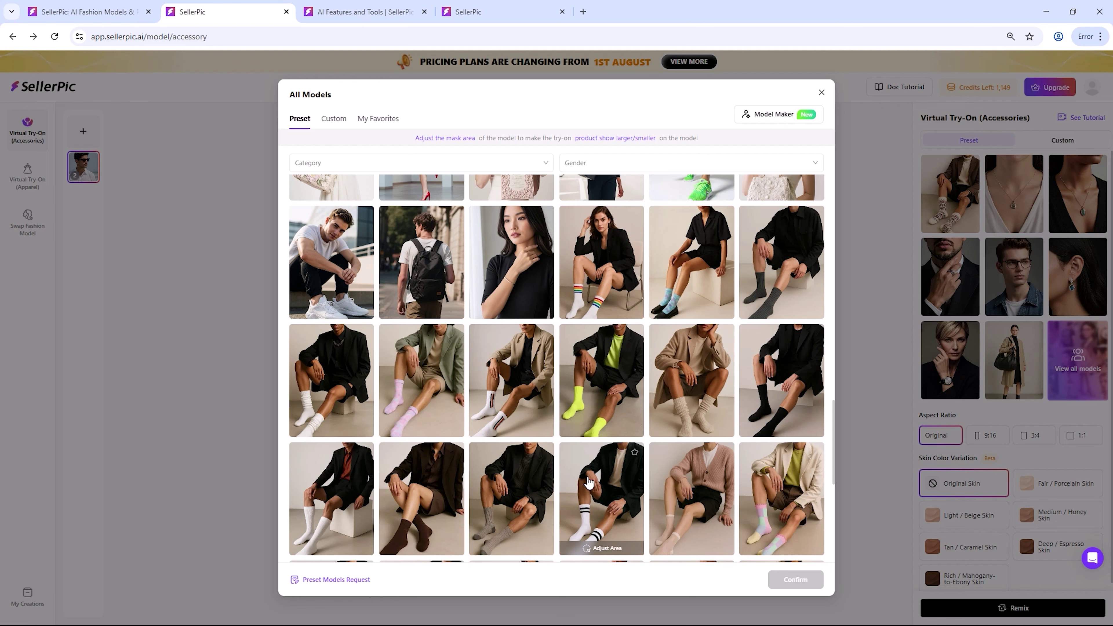
pyautogui.scroll(-4, 614, 439)
pyautogui.scroll(-3, 655, 438)
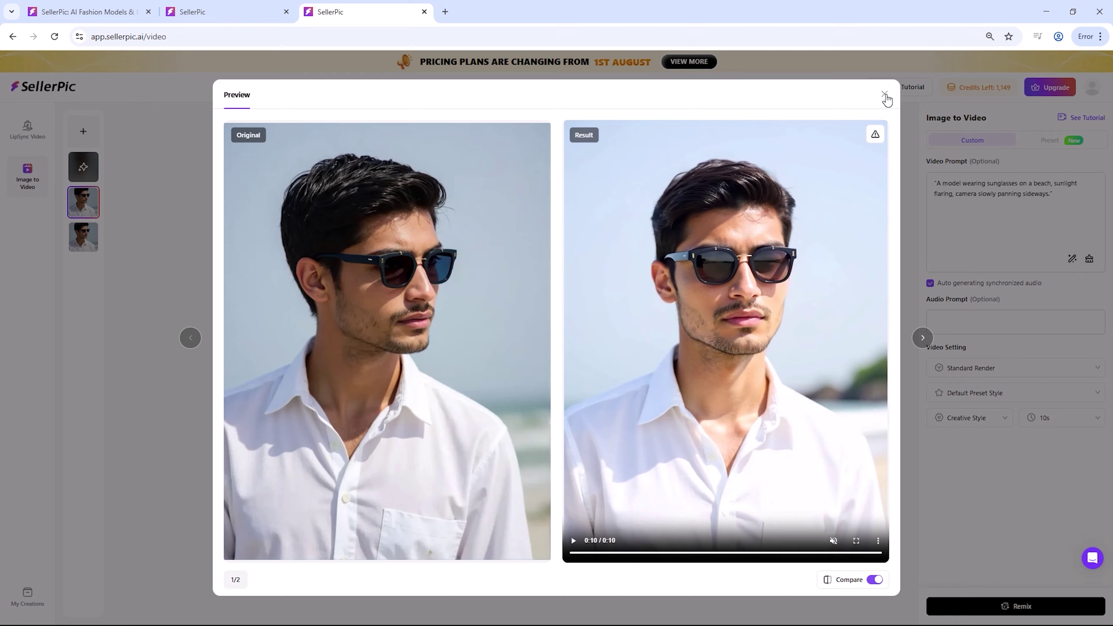
# Close the video preview, choose to publish the generated video, and start linking a channel in SellerPic Publisher.
pyautogui.click(884, 95)
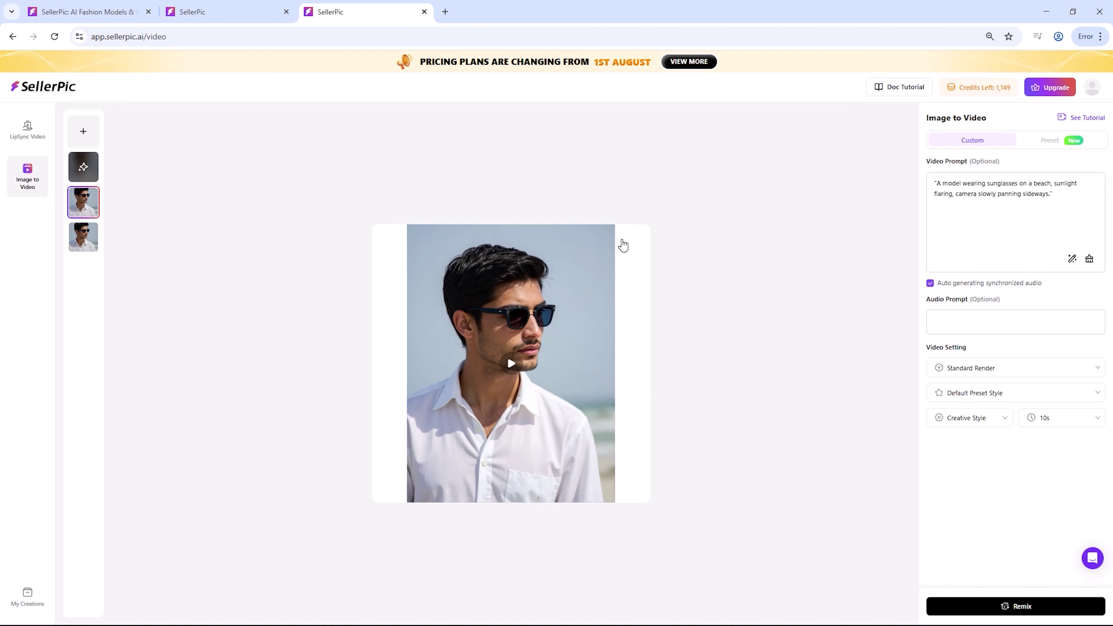
pyautogui.moveTo(606, 253)
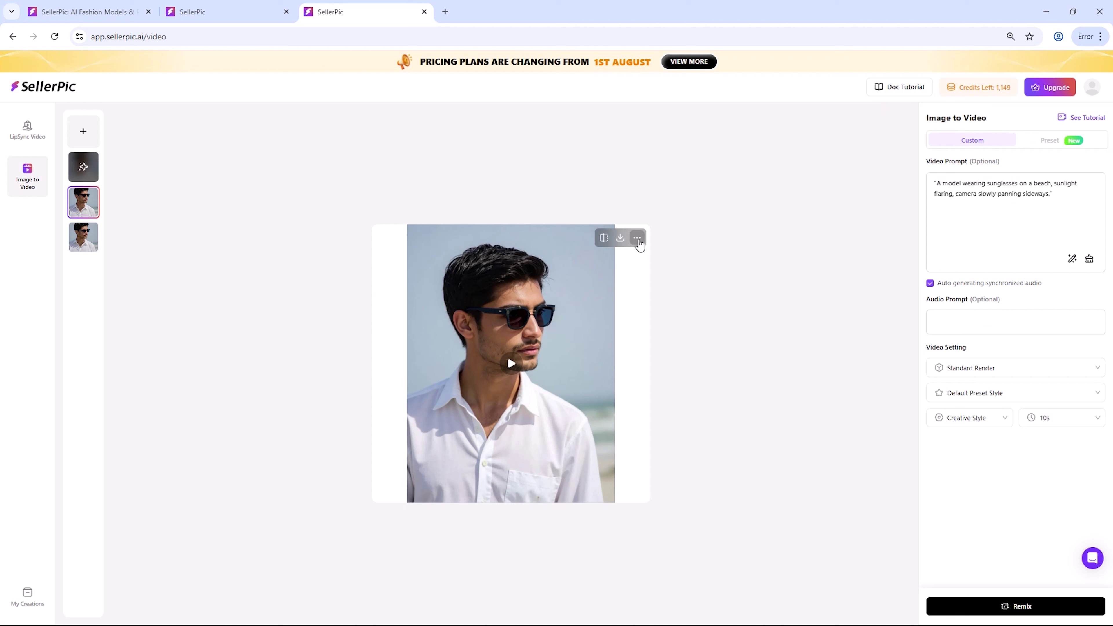
pyautogui.click(638, 238)
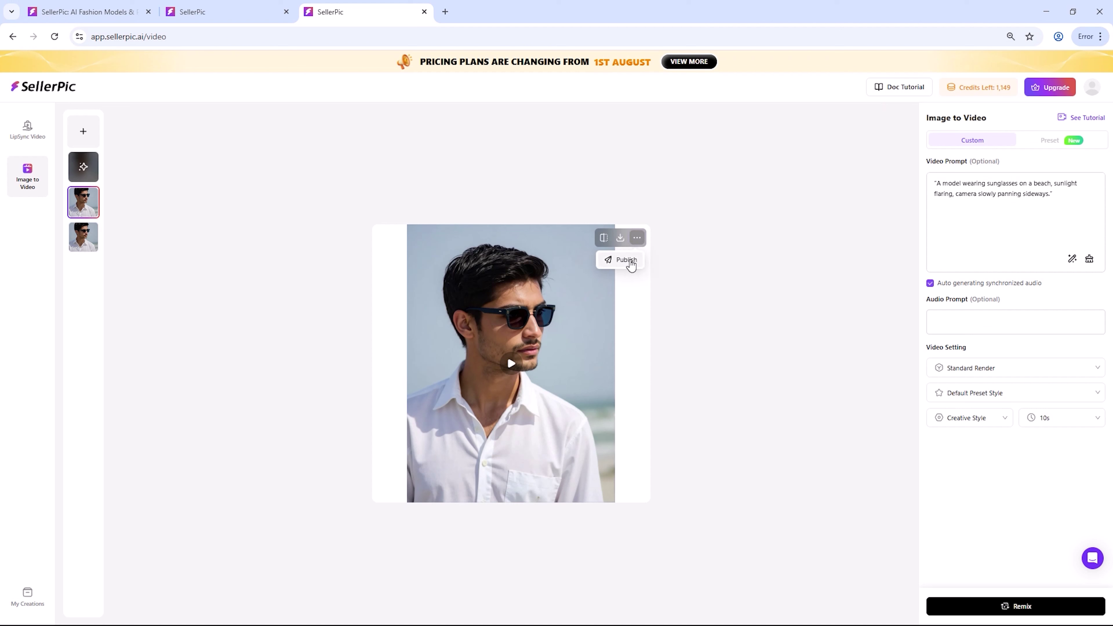
pyautogui.click(627, 259)
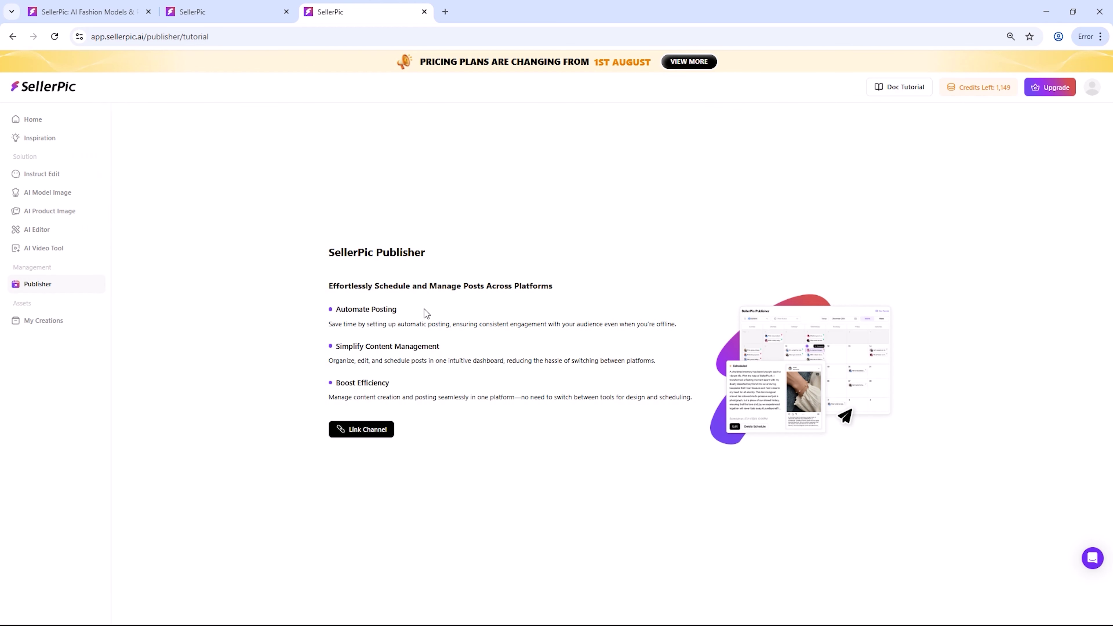
pyautogui.click(372, 439)
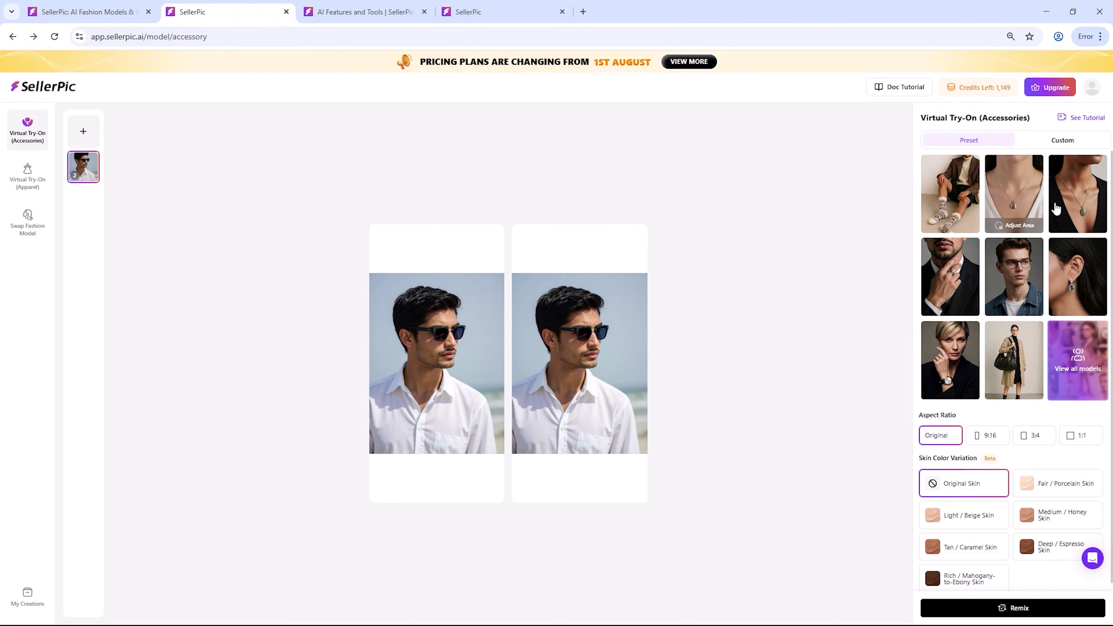
# Open the full model gallery in Virtual Try-On (Accessories) and browse its preset models.
pyautogui.click(1080, 364)
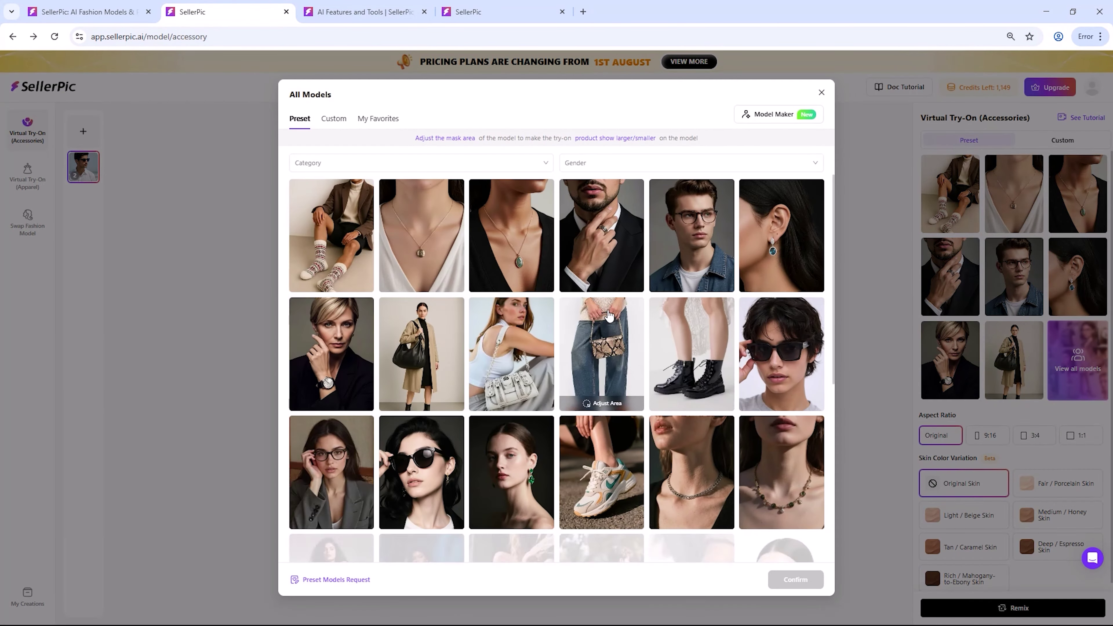
pyautogui.scroll(-3, 698, 312)
pyautogui.scroll(-5, 699, 312)
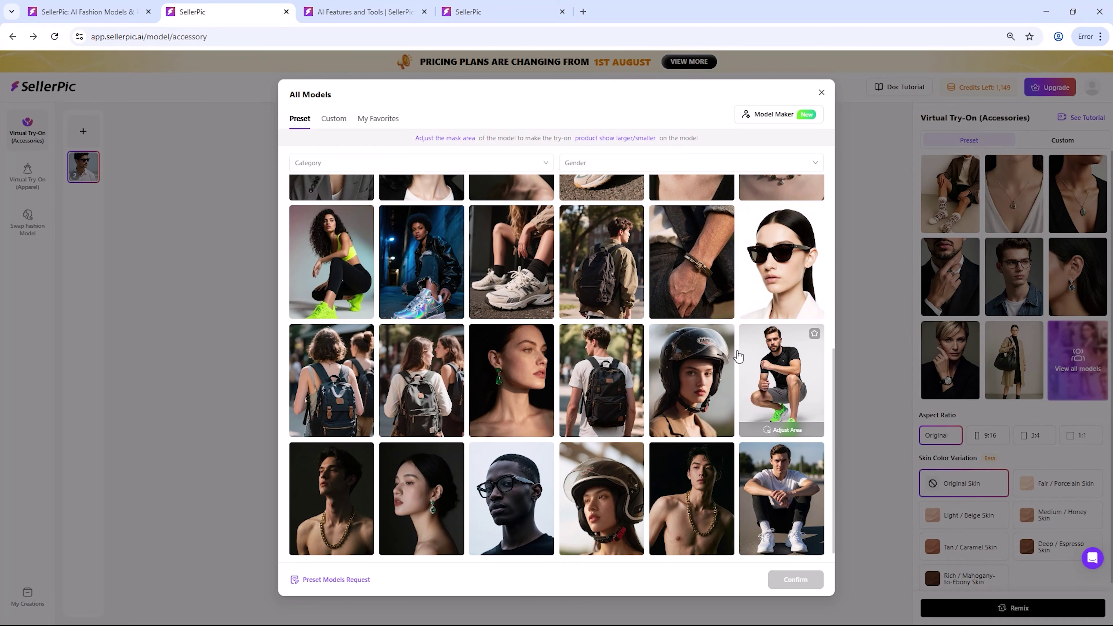
# Look through the remaining preset models in the full accessory gallery, including the backpack, bracelet, shoe, handbag and sock poses.
pyautogui.scroll(-3, 698, 323)
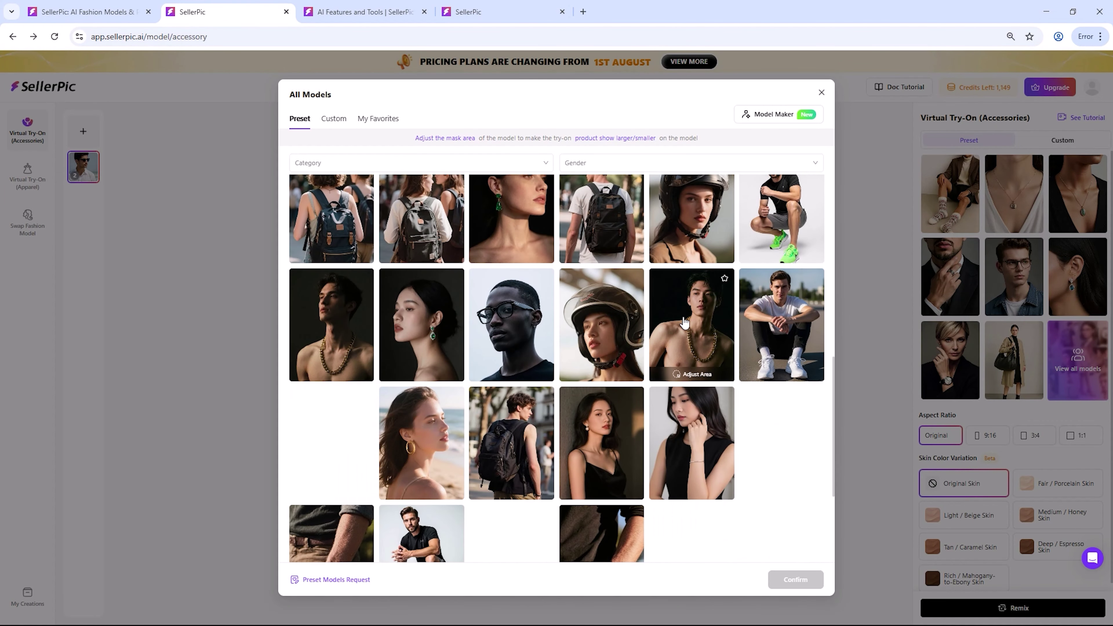
pyautogui.scroll(-3, 698, 322)
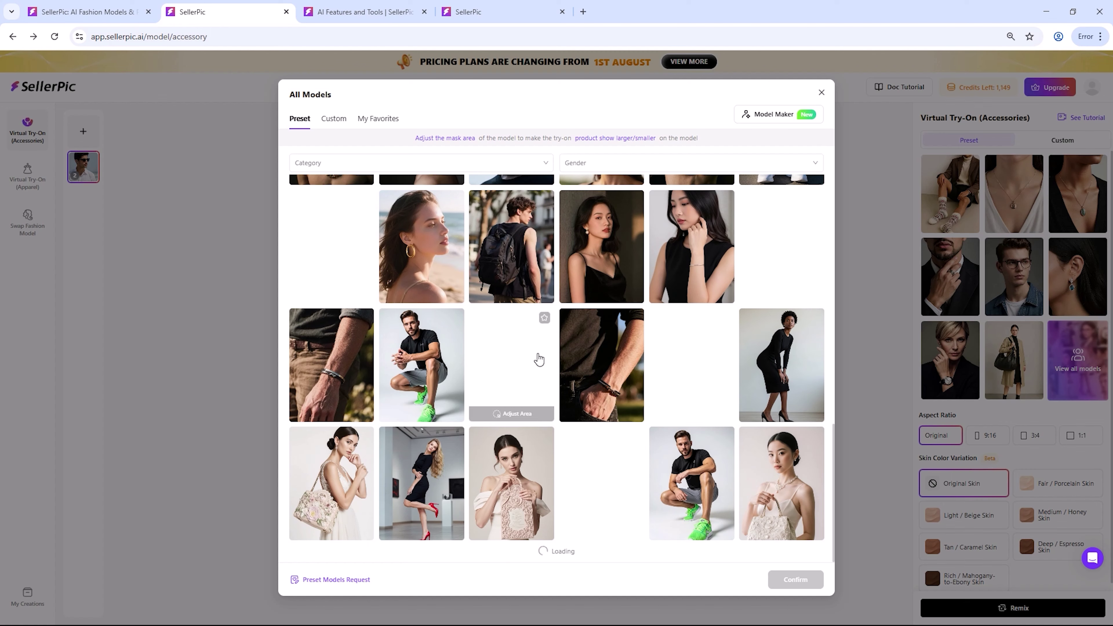
pyautogui.scroll(-6, 622, 358)
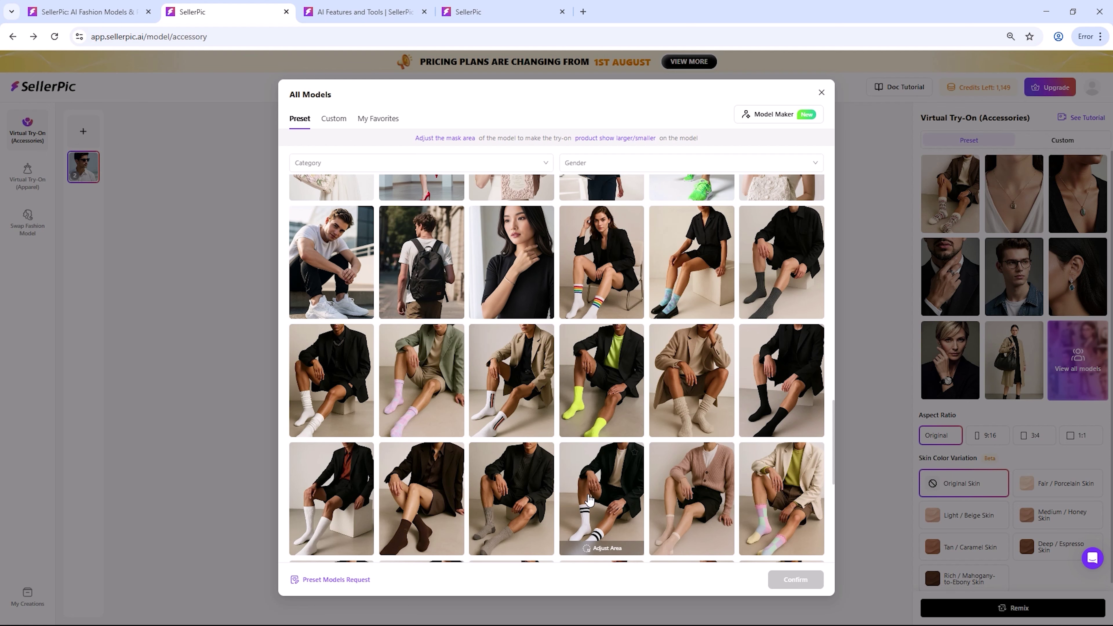
pyautogui.scroll(-2, 408, 428)
pyautogui.scroll(-5, 408, 427)
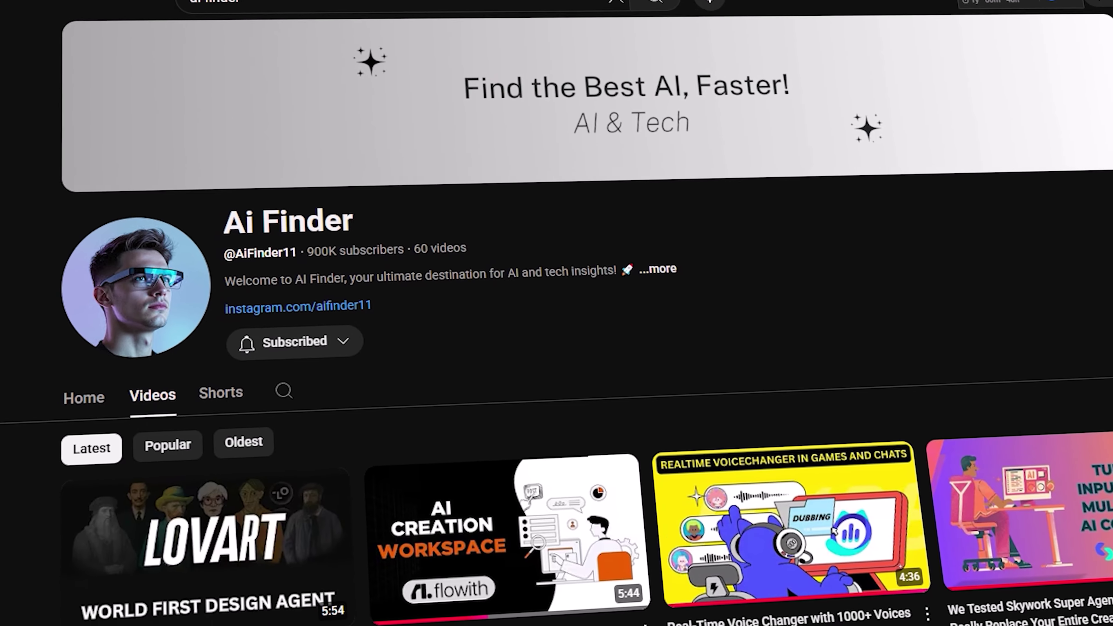
pyautogui.scroll(-8, 556, 313)
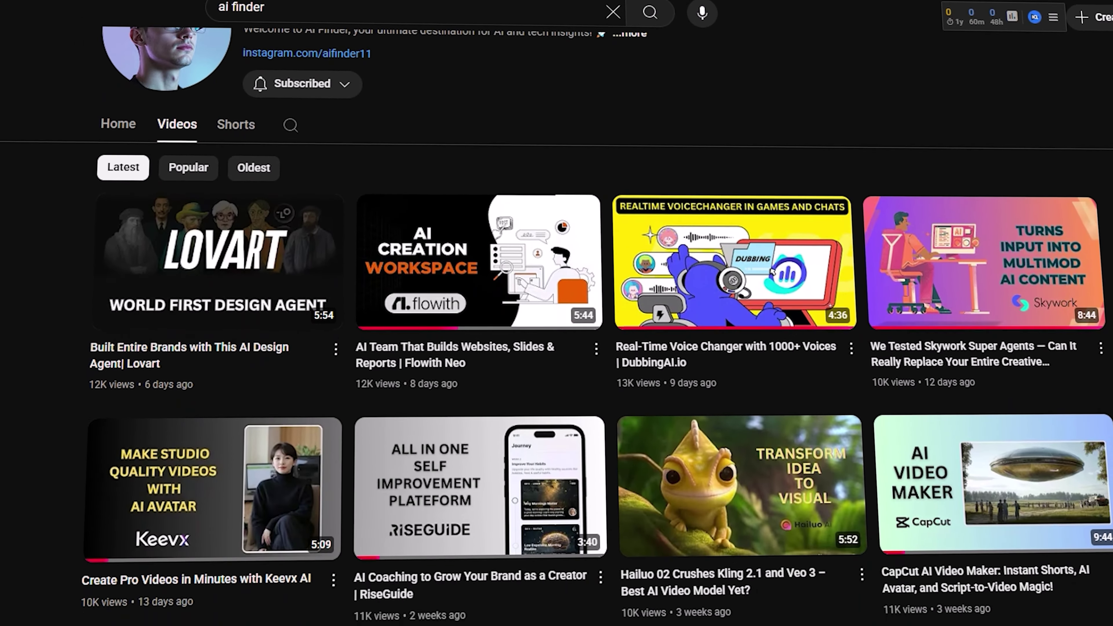
pyautogui.scroll(-5, 557, 313)
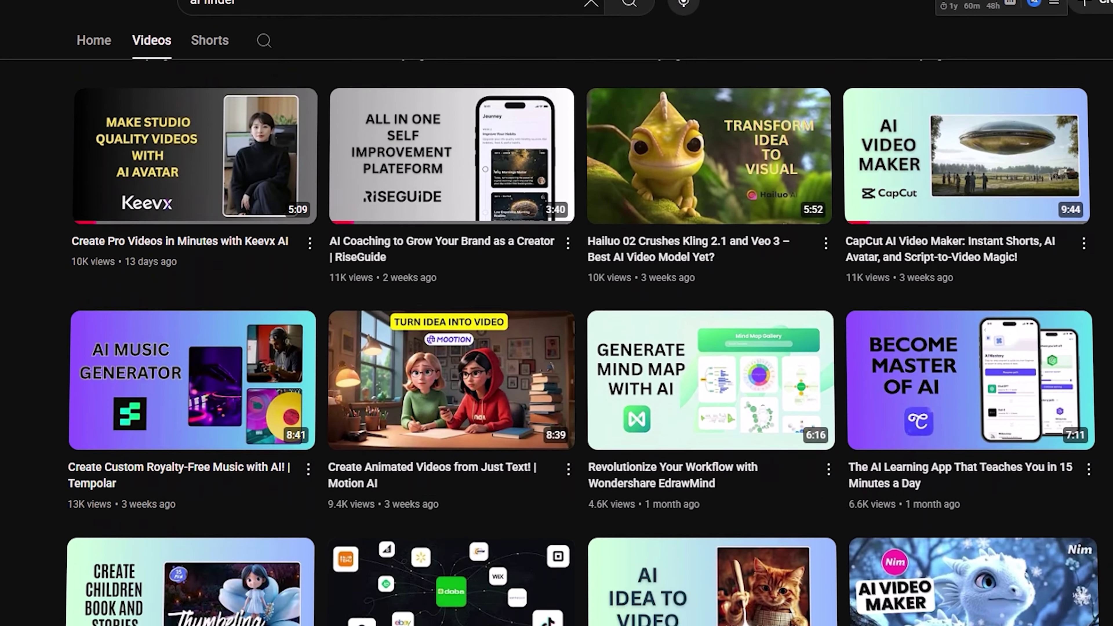